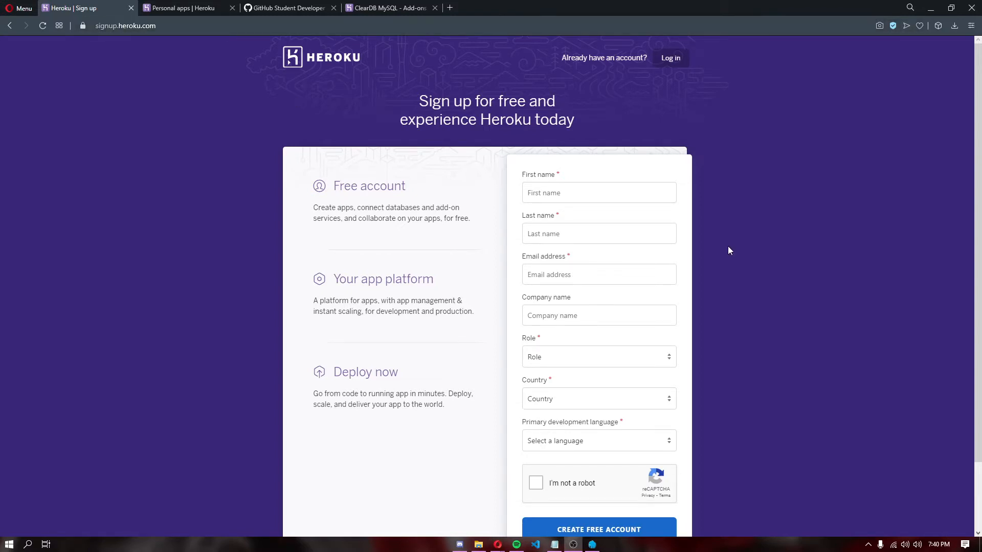
scroll(652, 187, "down", 1)
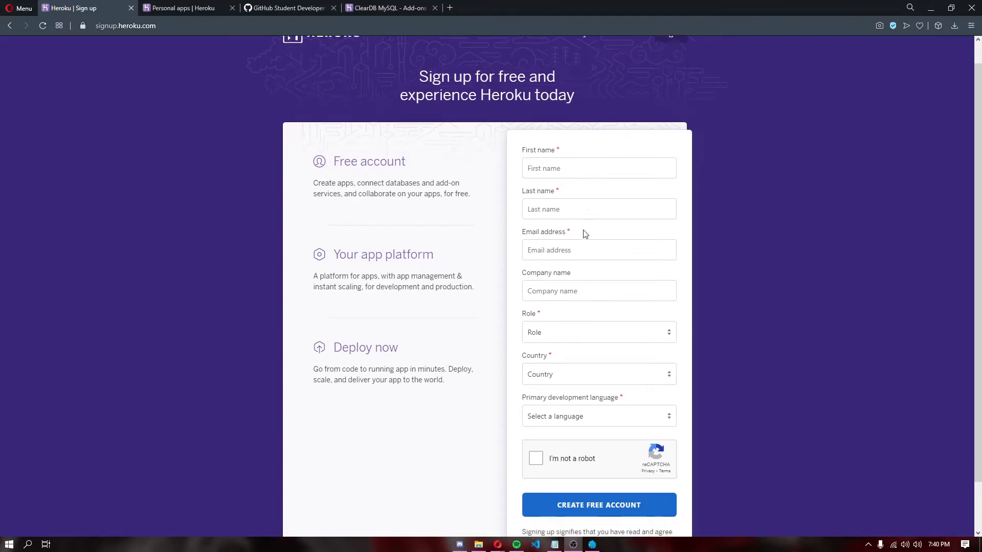
scroll(648, 128, "up", 1)
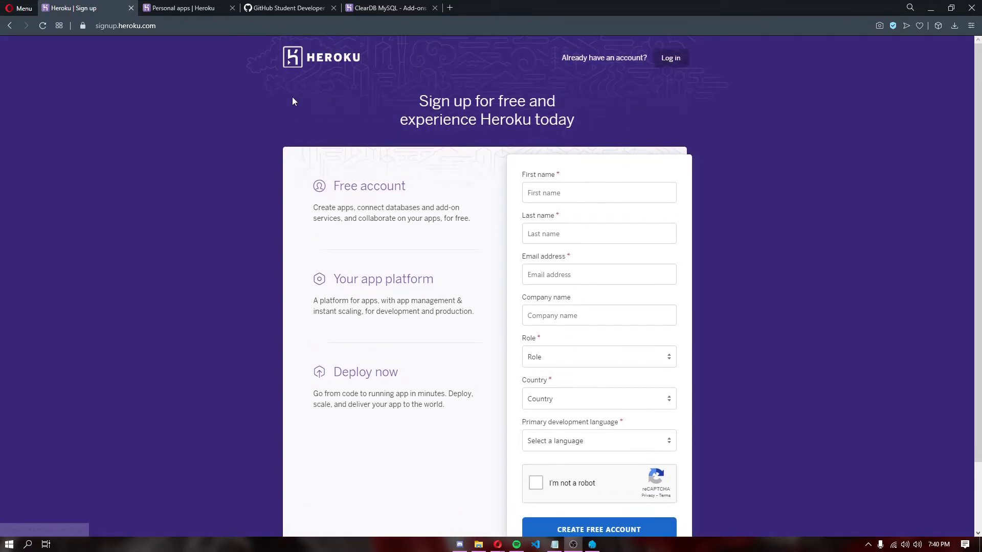
Step: Go to the personal apps dashboard and start a new app named herokudbtuto
left_click(196, 10)
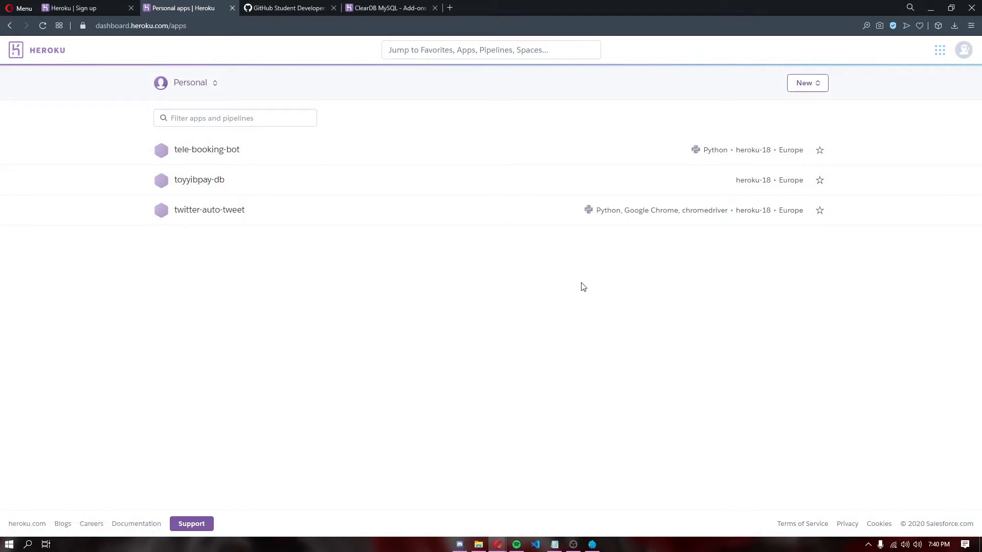
left_click(808, 88)
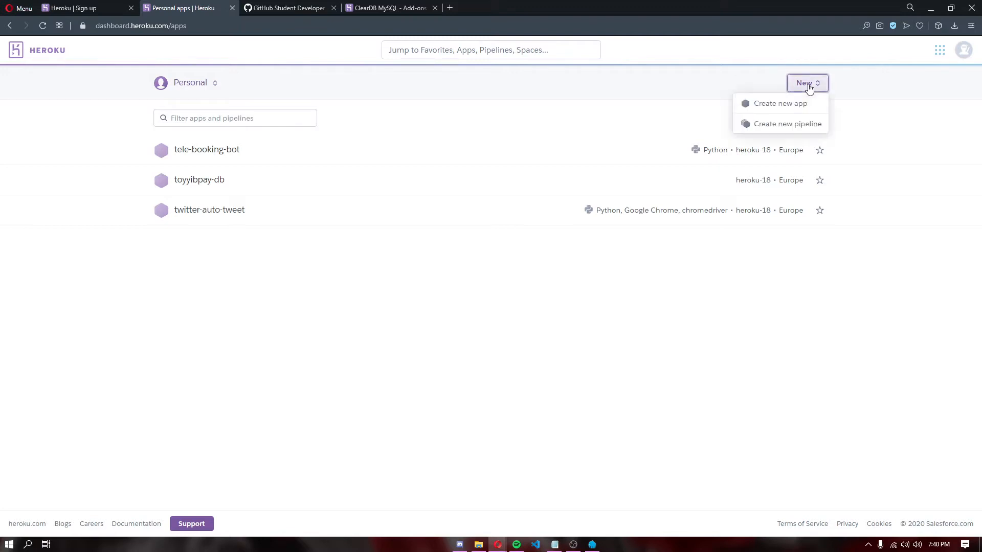
left_click(796, 107)
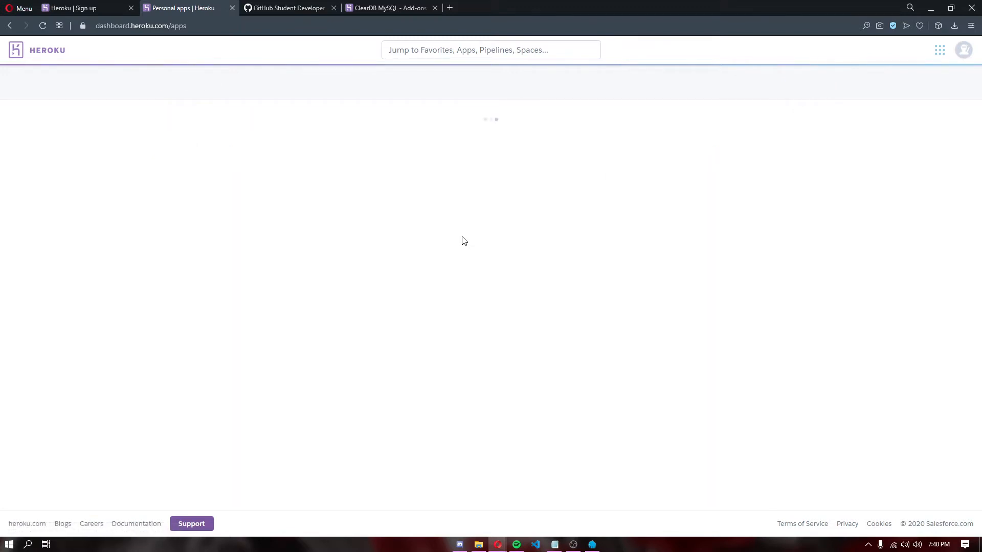
left_click(371, 153)
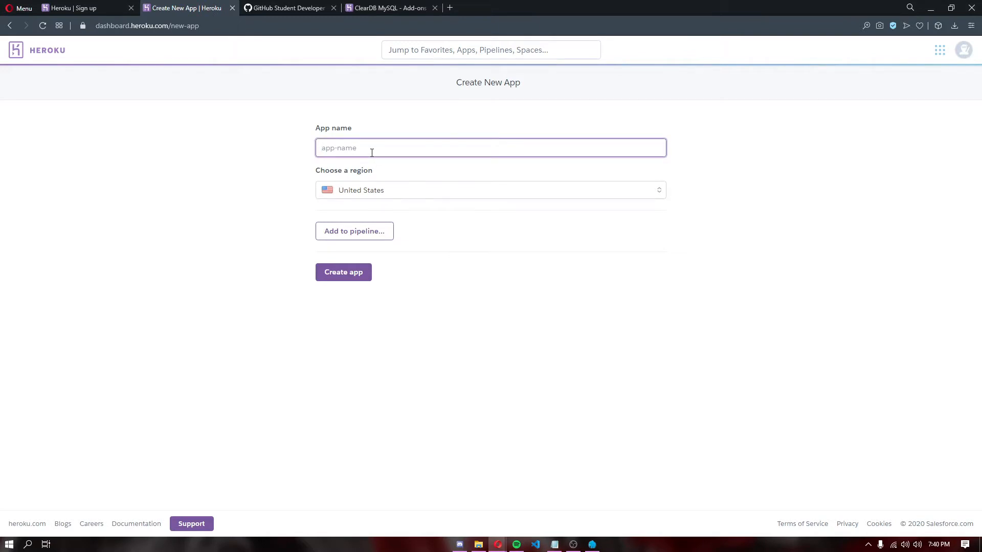
type("heroi")
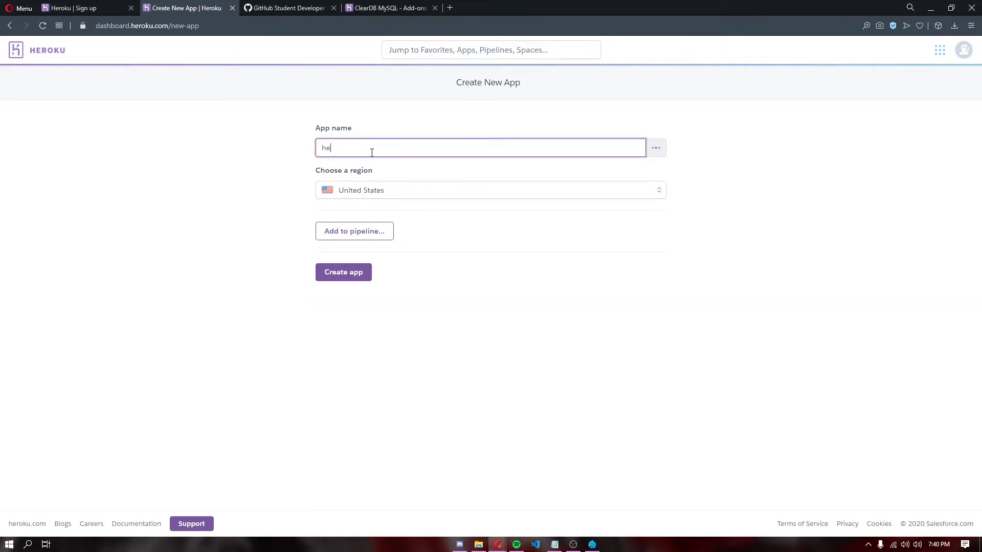
key("BackSpace")
key("BackSpace")
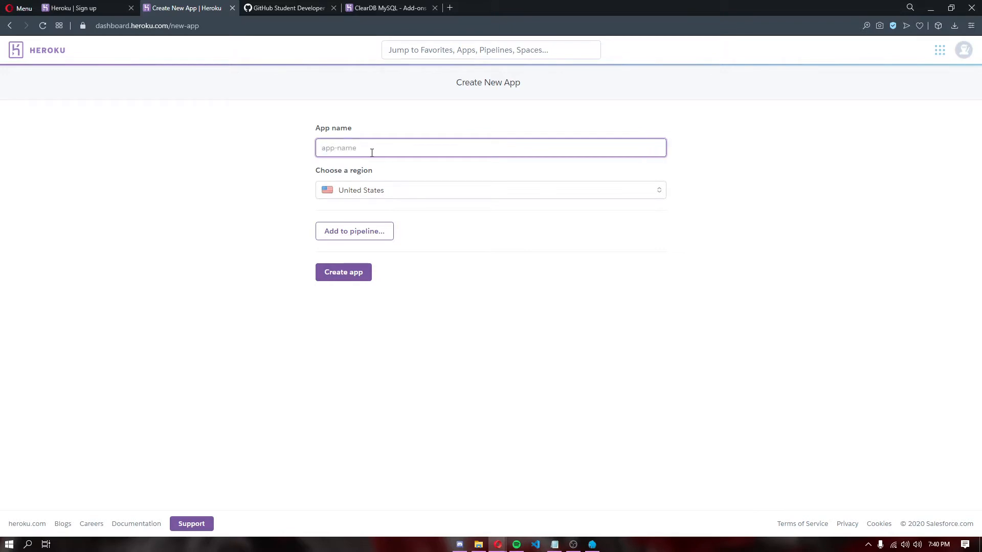
type("herokud")
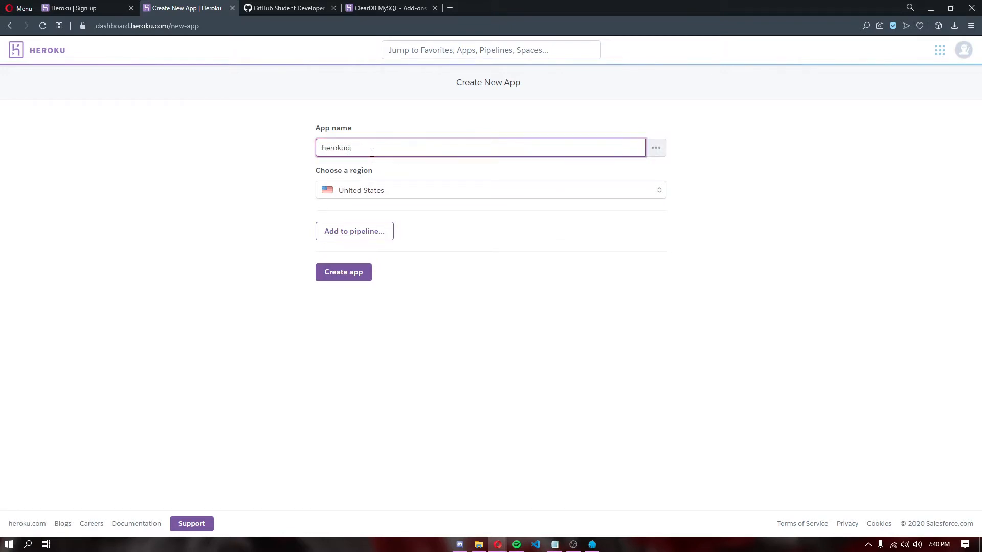
type("btuto")
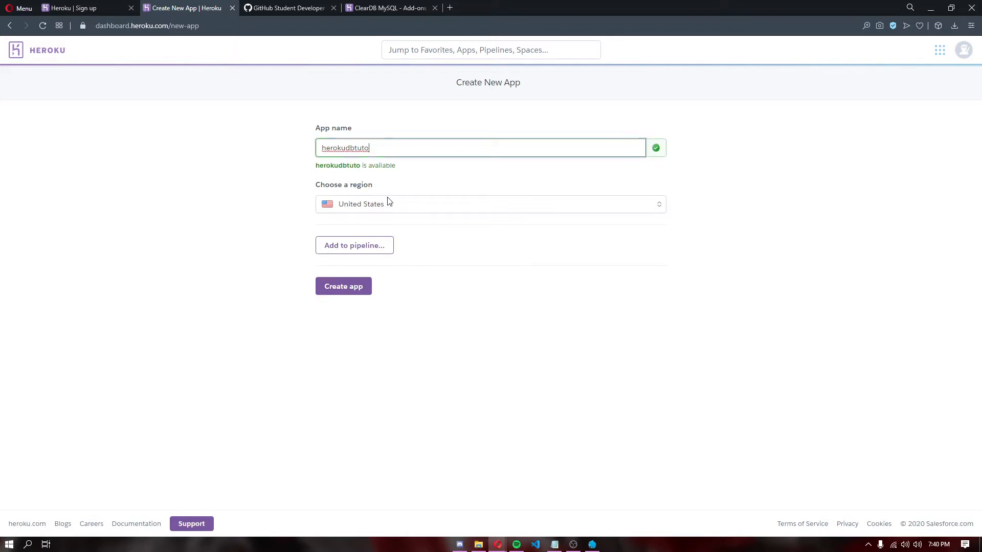
Step: Set the new app's region to Europe and create the app
left_click(405, 206)
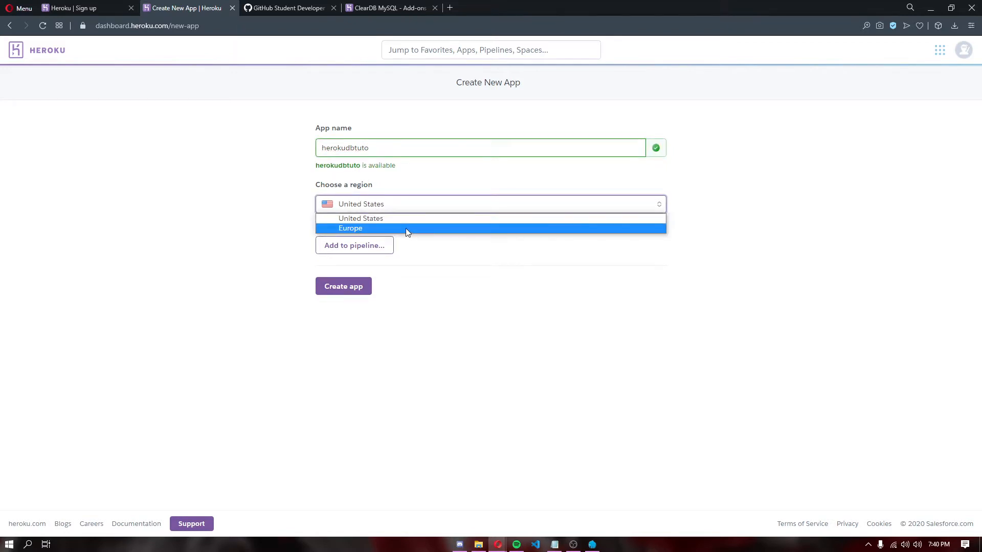
left_click(406, 228)
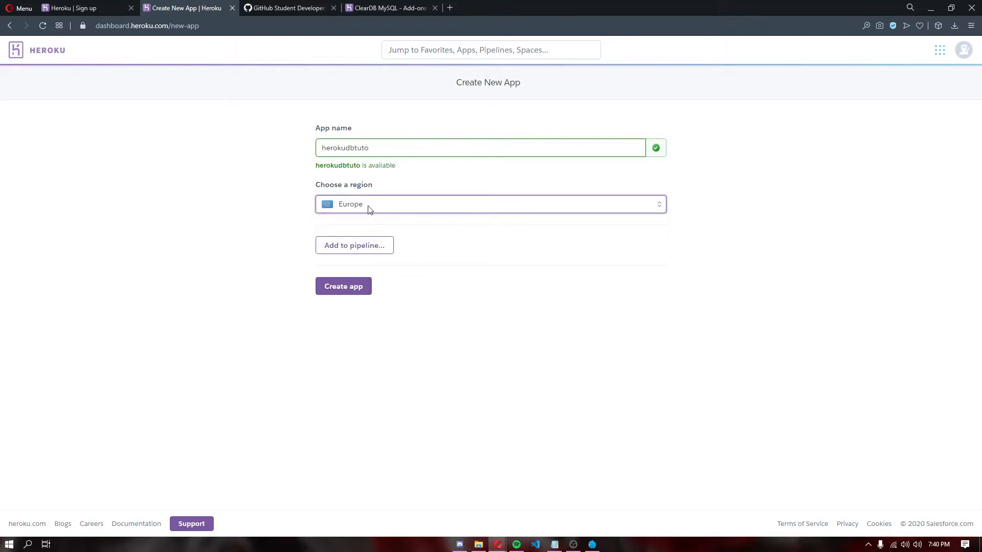
left_click(362, 290)
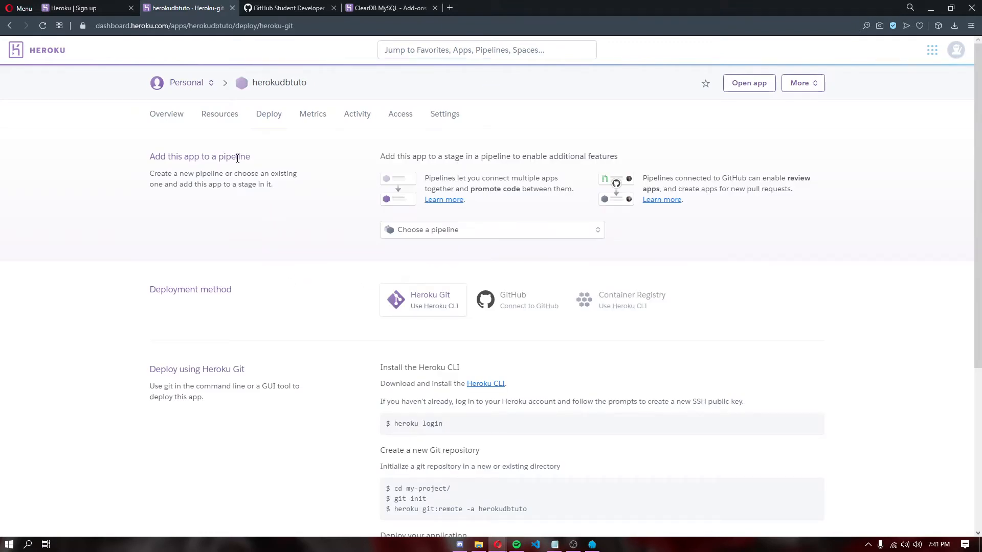
Step: Search the herokudbtuto app's add-ons for "clea" and choose ClearDB MySQL
left_click(219, 123)
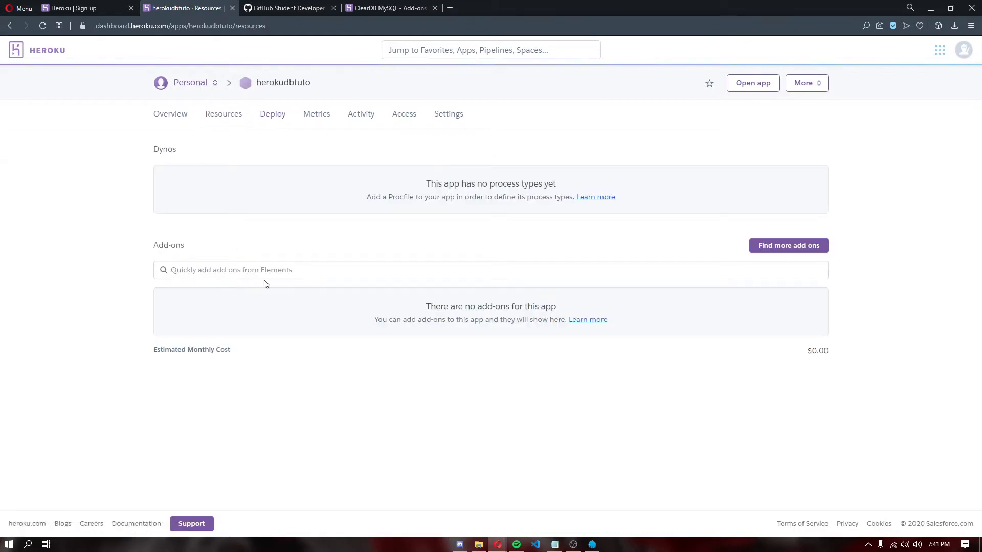
key("ctrl+plus")
key("ctrl+plus")
triple_click(144, 275)
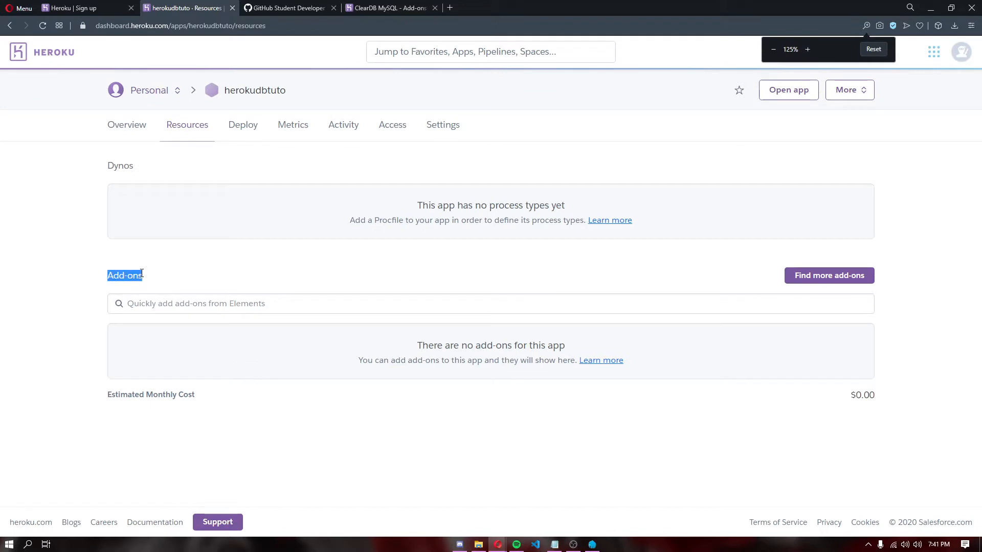
left_click(144, 301)
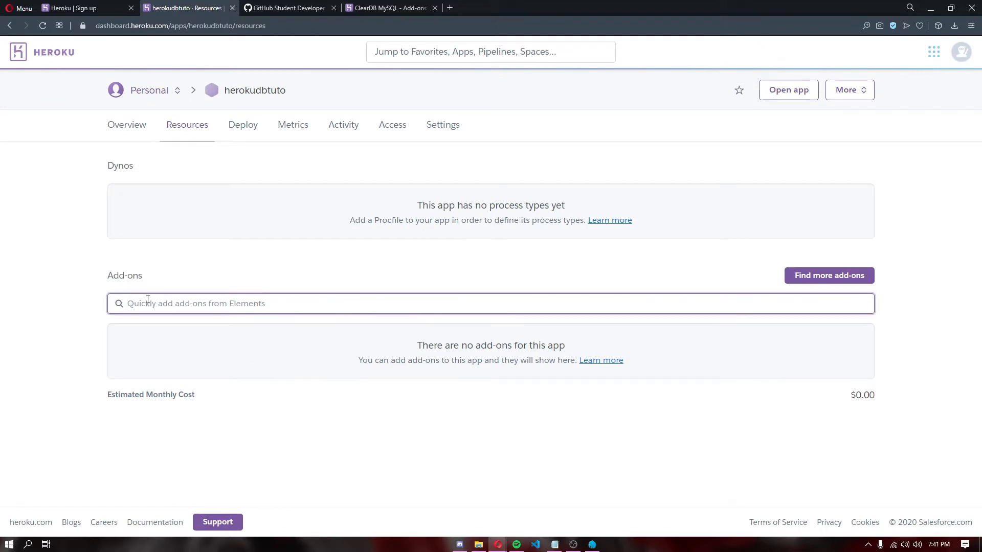
type("clea")
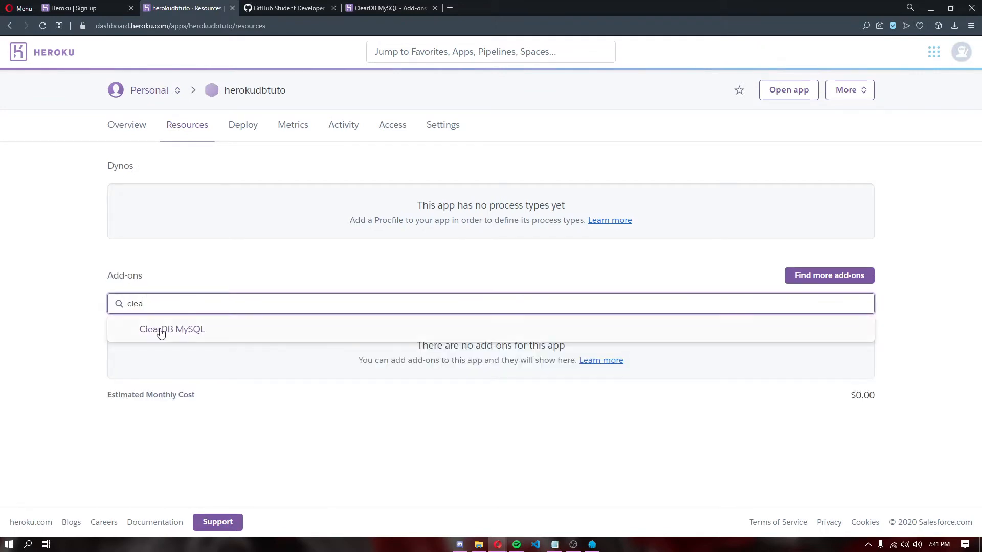
left_click(197, 335)
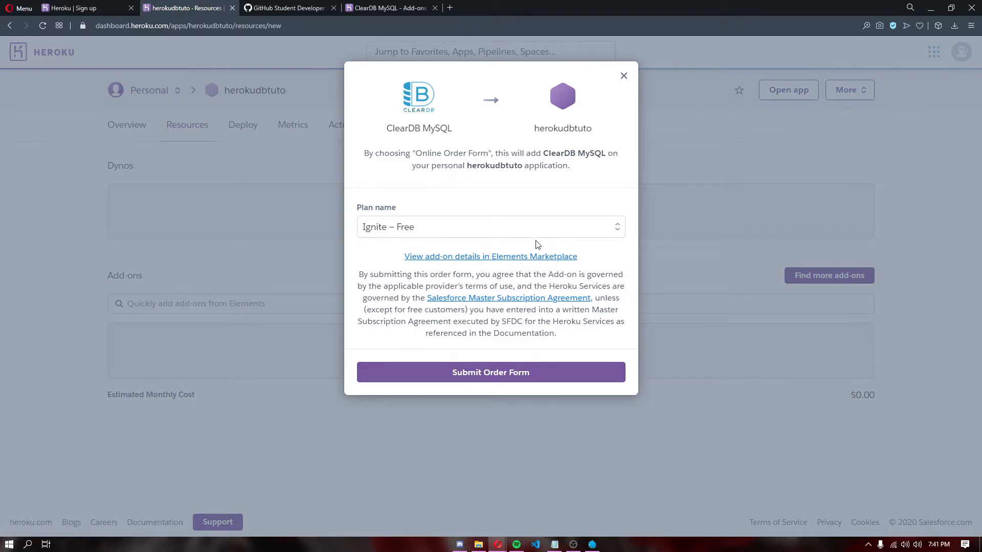
Step: Keep the Ignite – Free plan for ClearDB MySQL and submit the add-on order
left_click(480, 232)
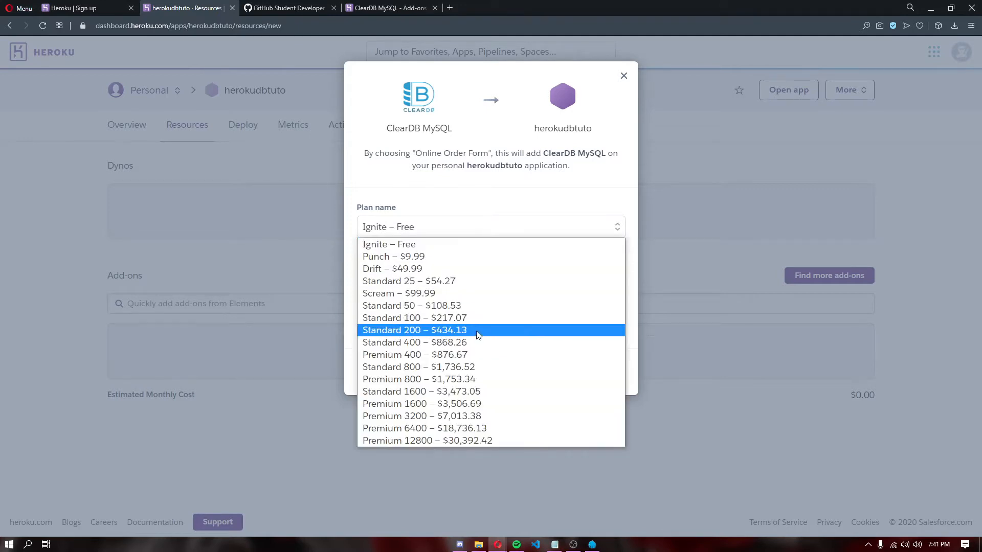
left_click(430, 245)
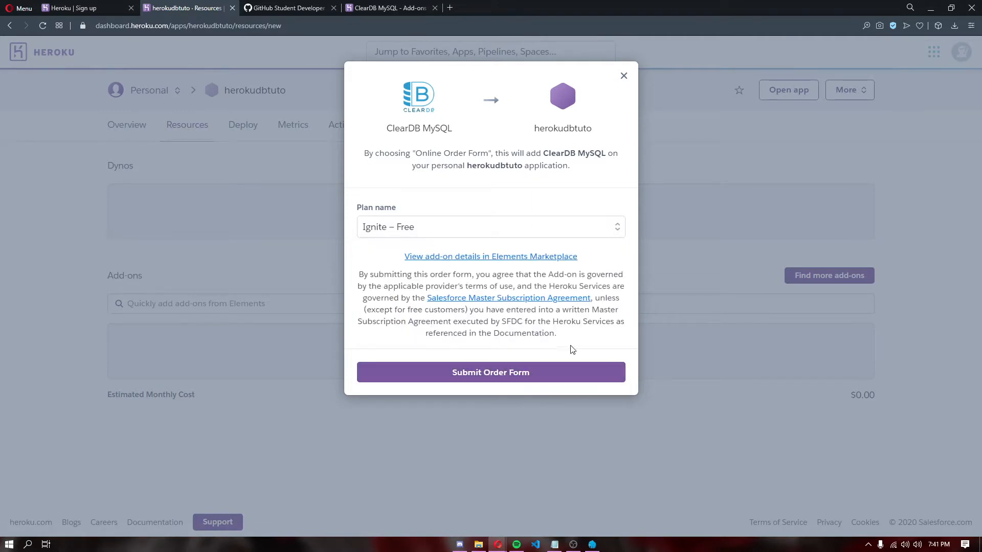
left_click(527, 377)
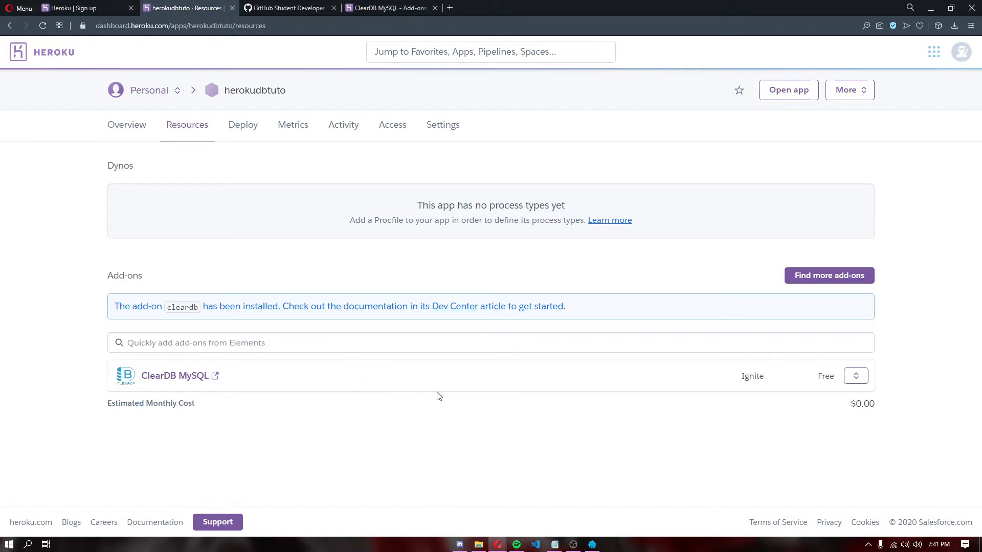
Step: Open the ClearDB MySQL add-on's page in a separate browser tab and show the herokudbtuto app's settings
key("ctrl+minus")
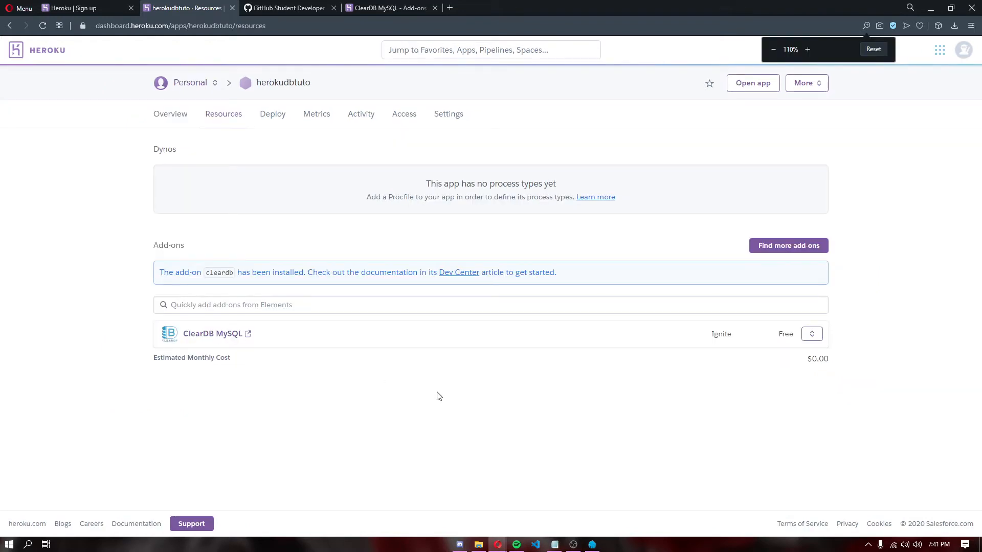
middle_click(216, 335)
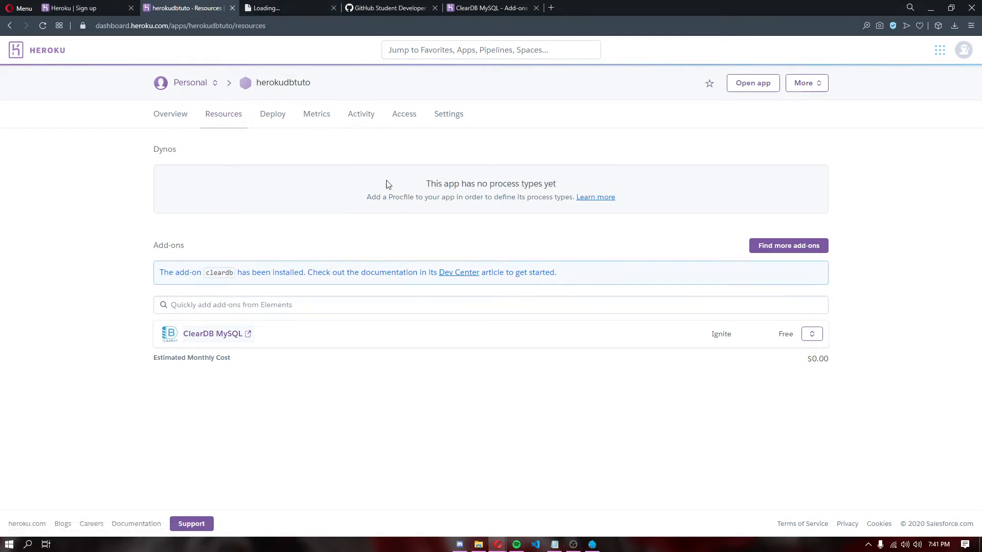
left_click(441, 114)
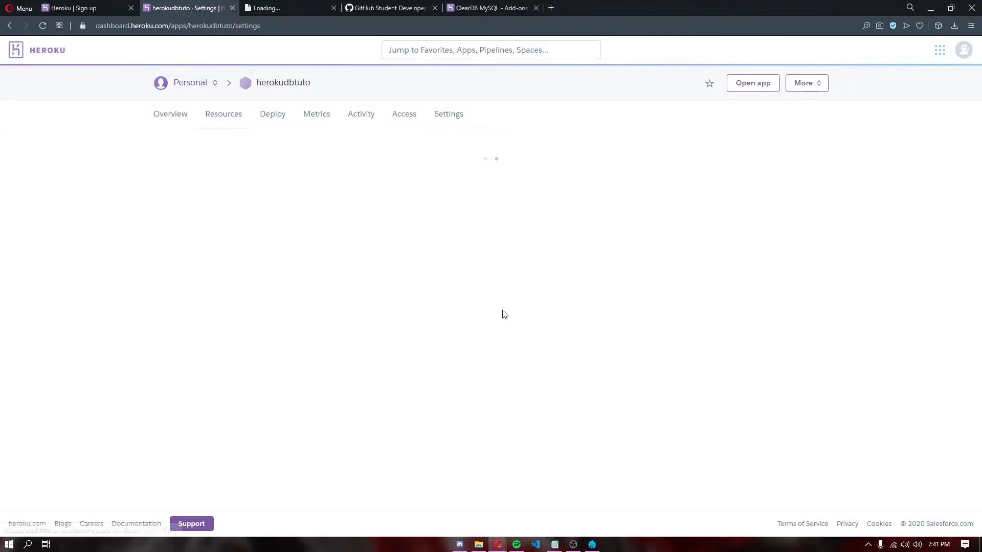
Step: Switch to Notepad, remove the old database URL from the untitled note, and minimize the window
left_click(555, 544)
left_click_drag(869, 222, 526, 197)
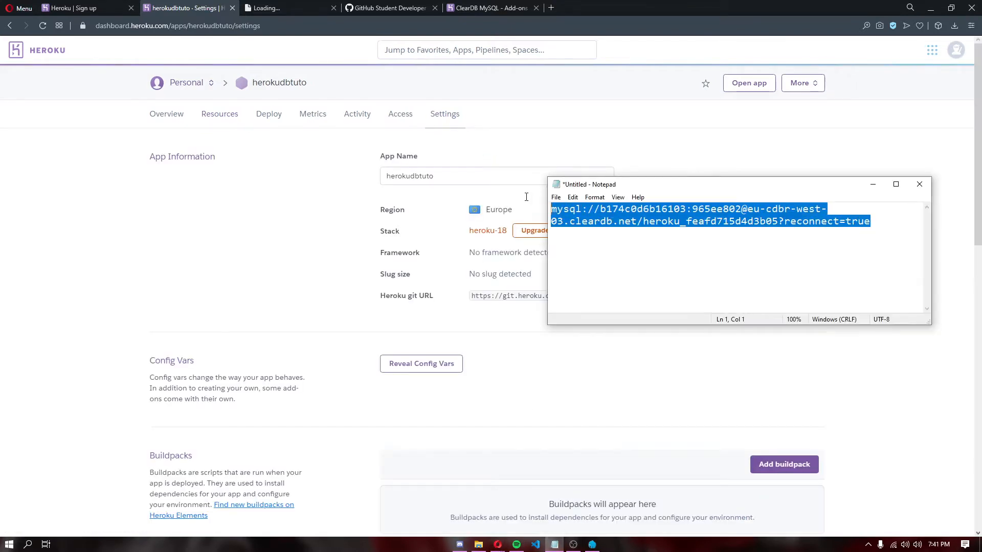
key("ctrl+x")
left_click(872, 184)
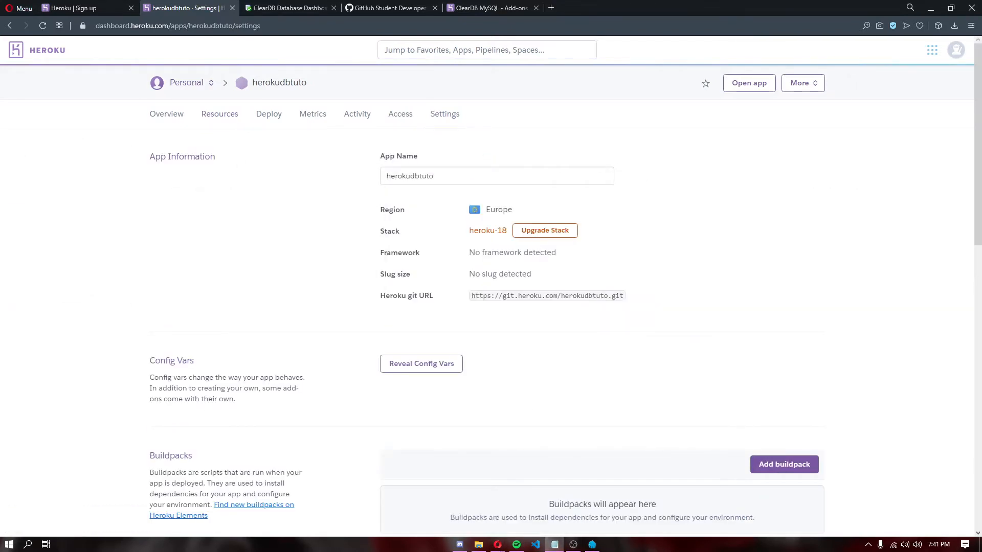
Step: Reveal the config vars in the herokudbtuto app's settings
scroll(306, 245, "down", 1)
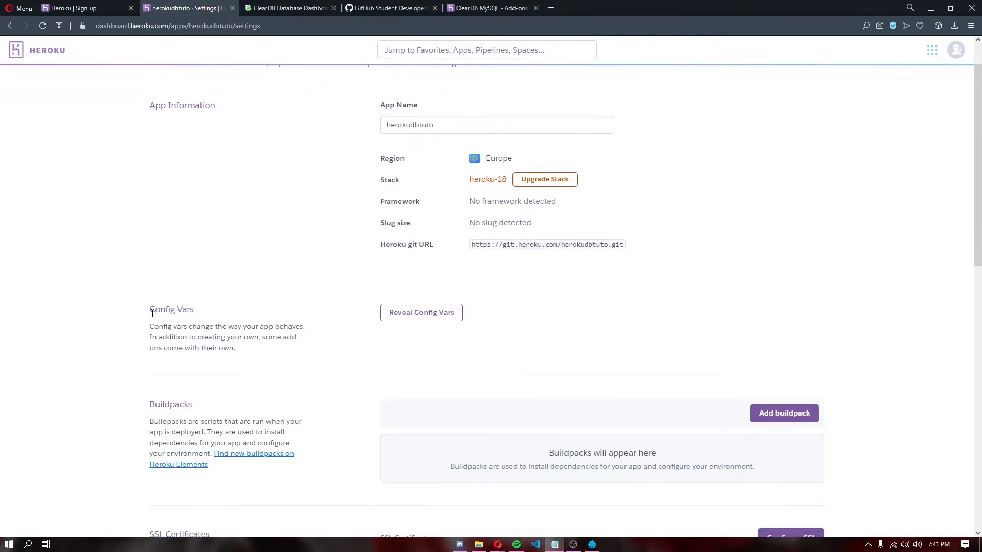
left_click_drag(150, 311, 196, 312)
left_click(301, 305)
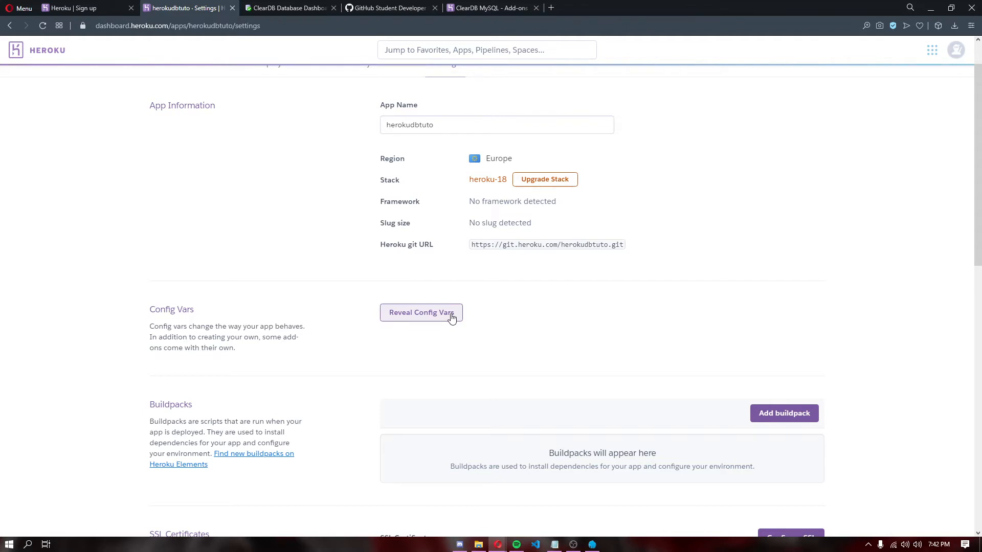
left_click(452, 317)
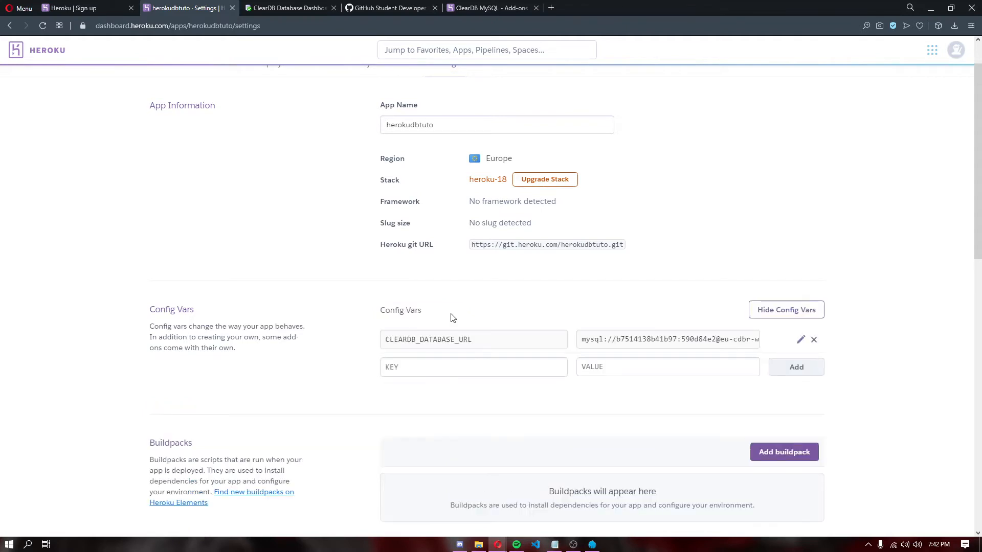
Step: Copy the CLEARDB_DATABASE_URL connection string, with its login credentials, into the empty Notepad note and place the resized window beside the config var names
double_click(449, 339)
left_click(572, 399)
left_click_drag(388, 341, 519, 330)
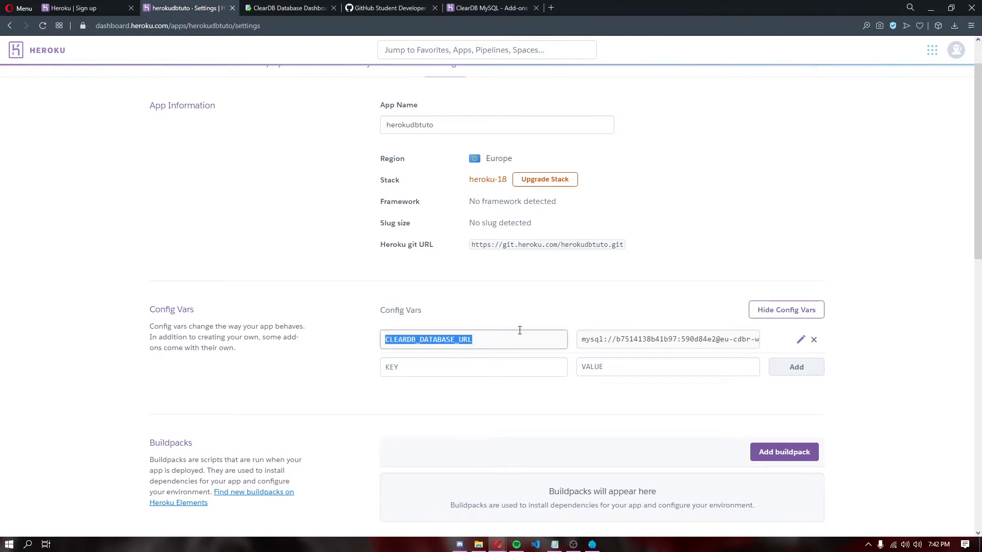
triple_click(645, 345)
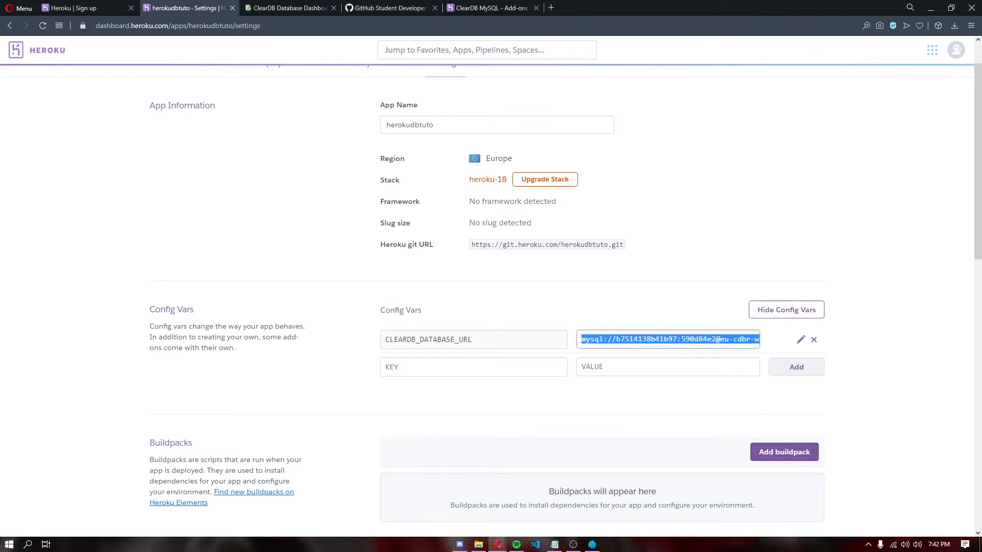
left_click_drag(0, 177, 603, 156)
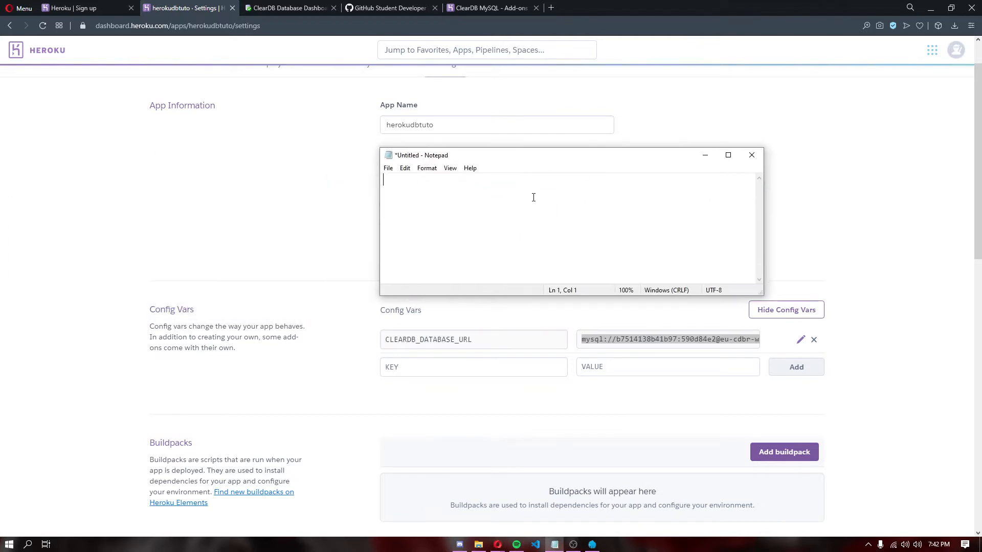
key("ctrl+v")
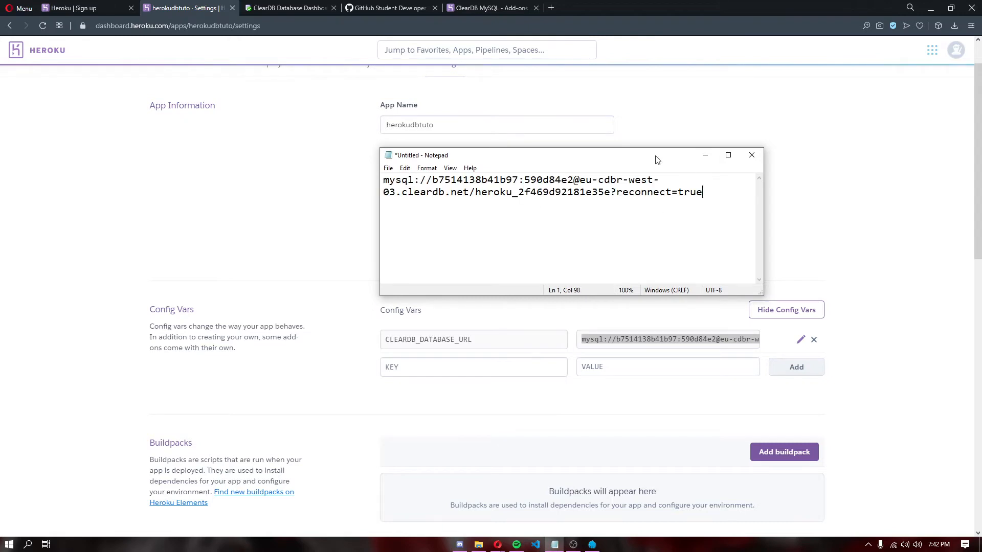
left_click_drag(658, 159, 837, 190)
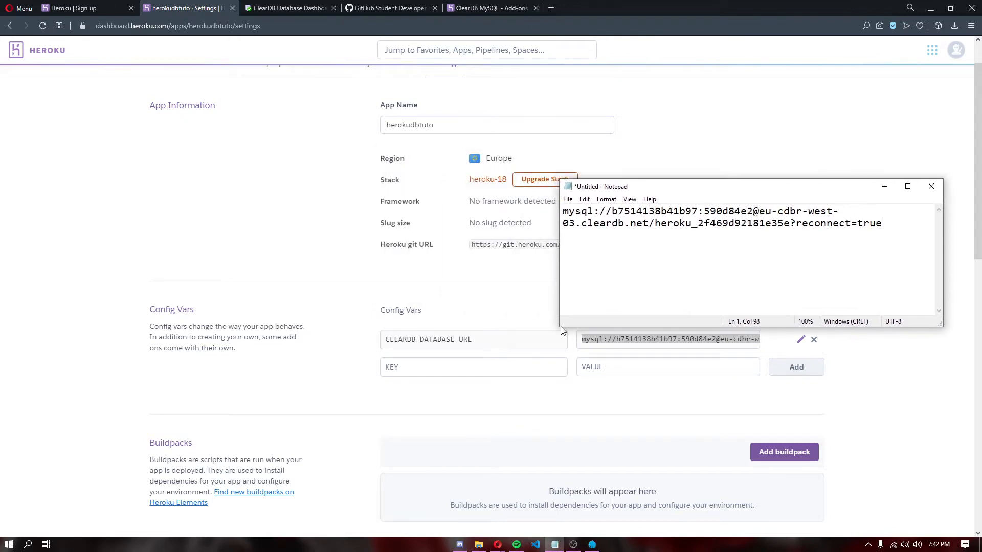
left_click_drag(561, 326, 597, 351)
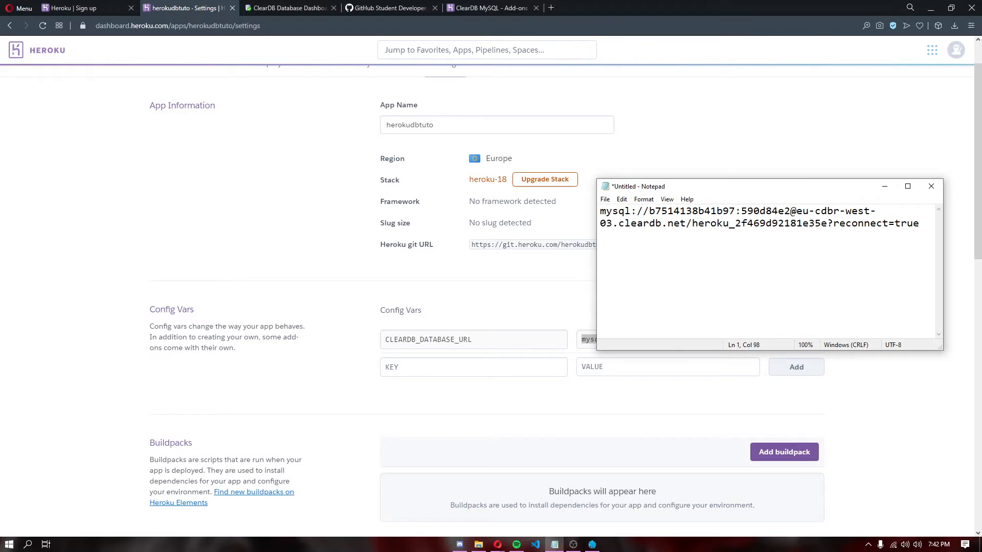
Step: Switch to Laragon, move its window beside the Notepad note, and launch HeidiSQL
key("alt+Tab")
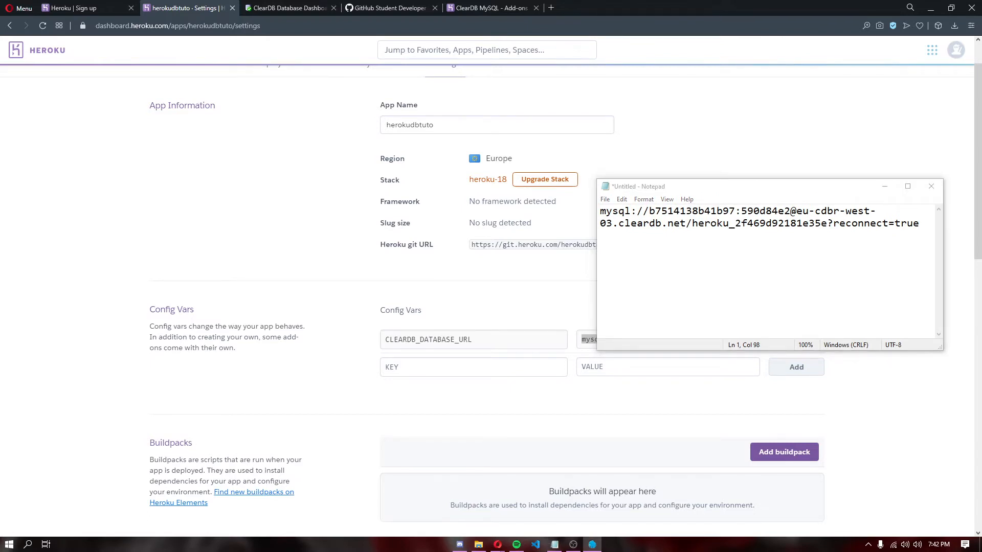
left_click_drag(287, 196, 361, 179)
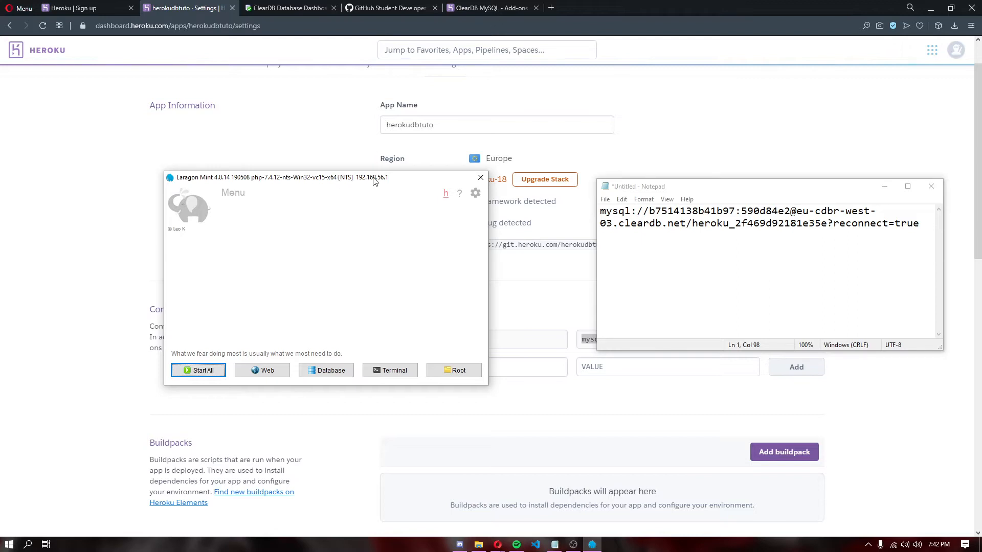
left_click_drag(374, 179, 415, 165)
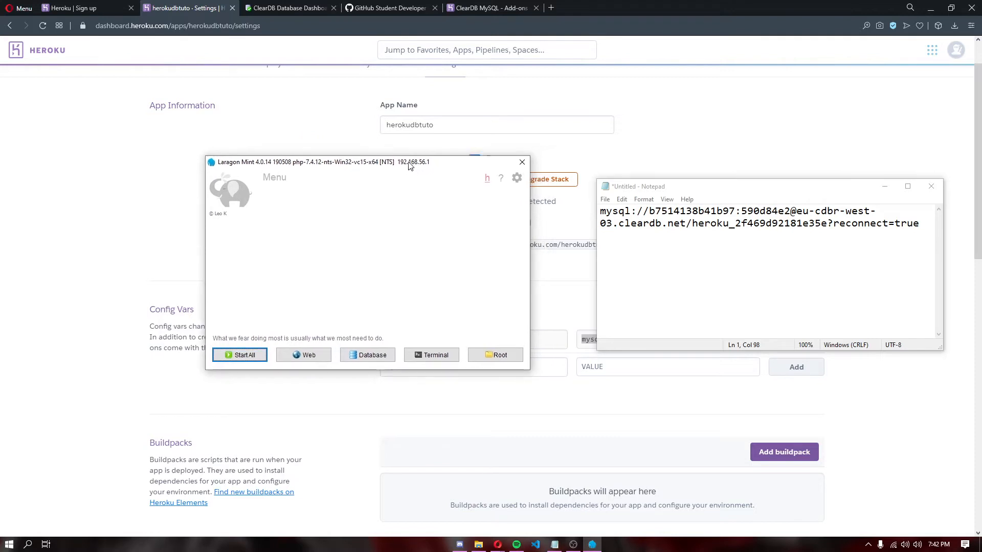
right_click(375, 360)
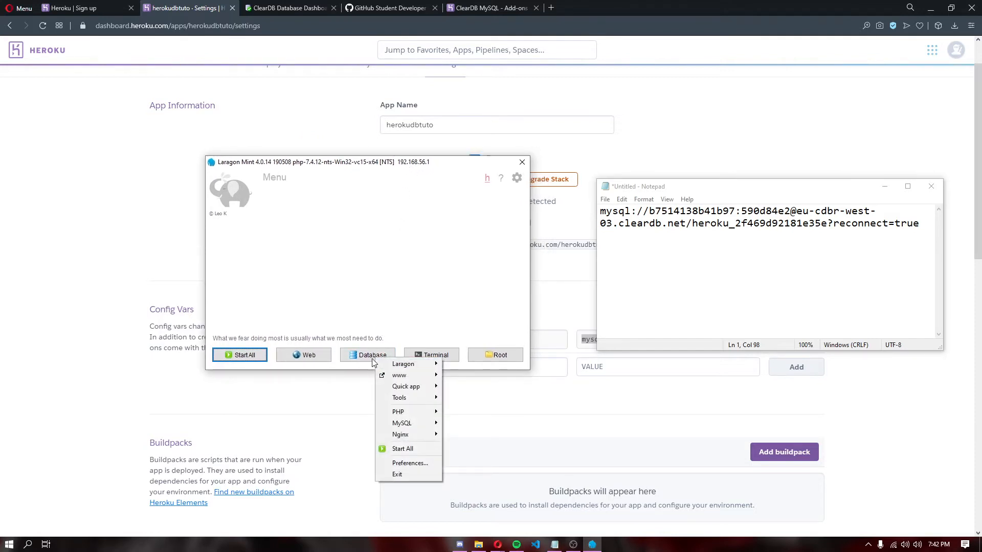
mouse_move(416, 419)
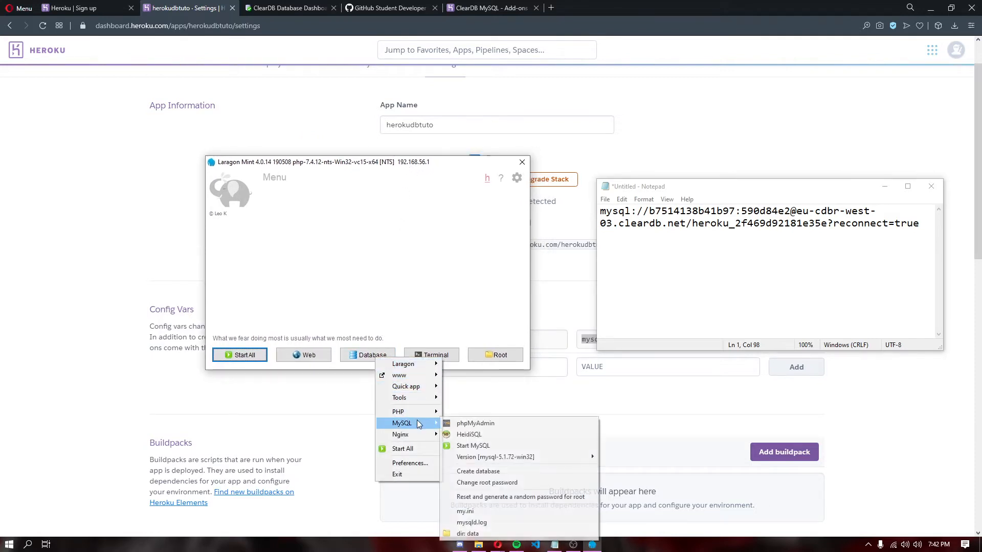
left_click(471, 435)
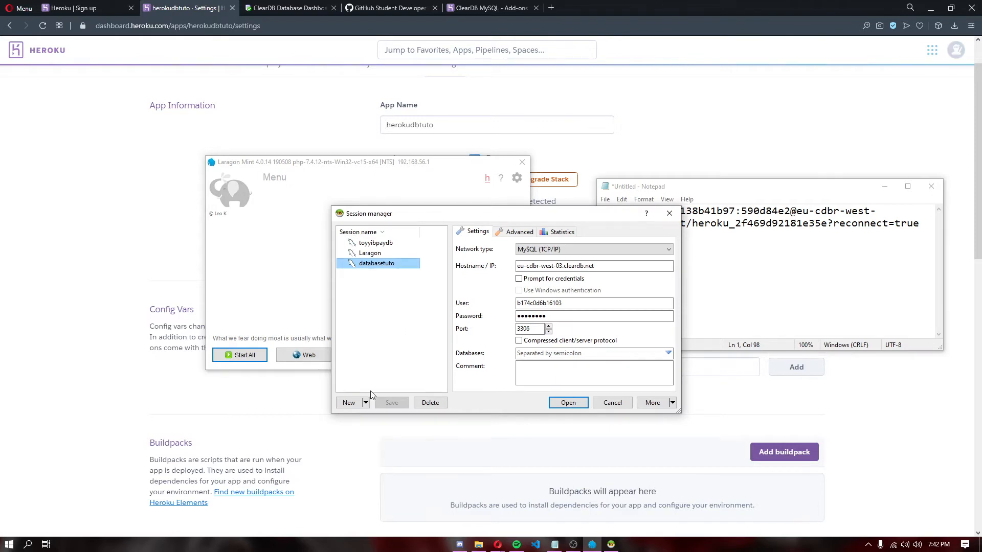
Step: Create a new session named herokudbtuto and move the session manager clear of the Notepad note
left_click(349, 404)
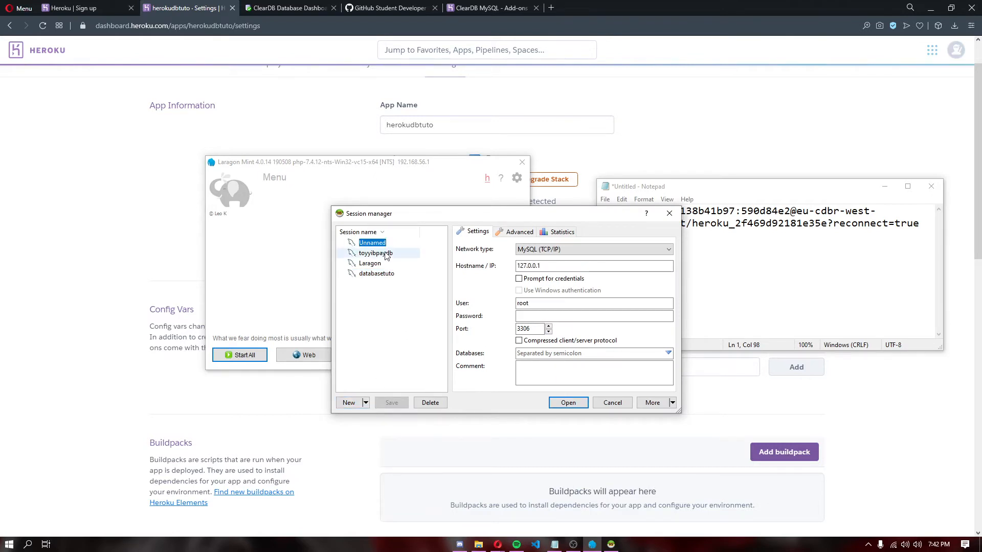
left_click_drag(527, 218, 400, 205)
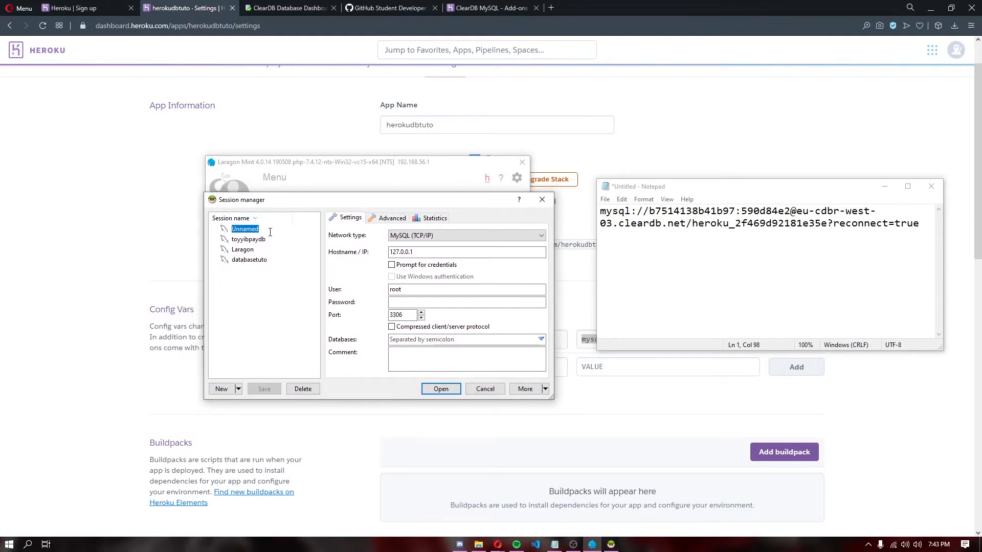
type("herokudbtuto")
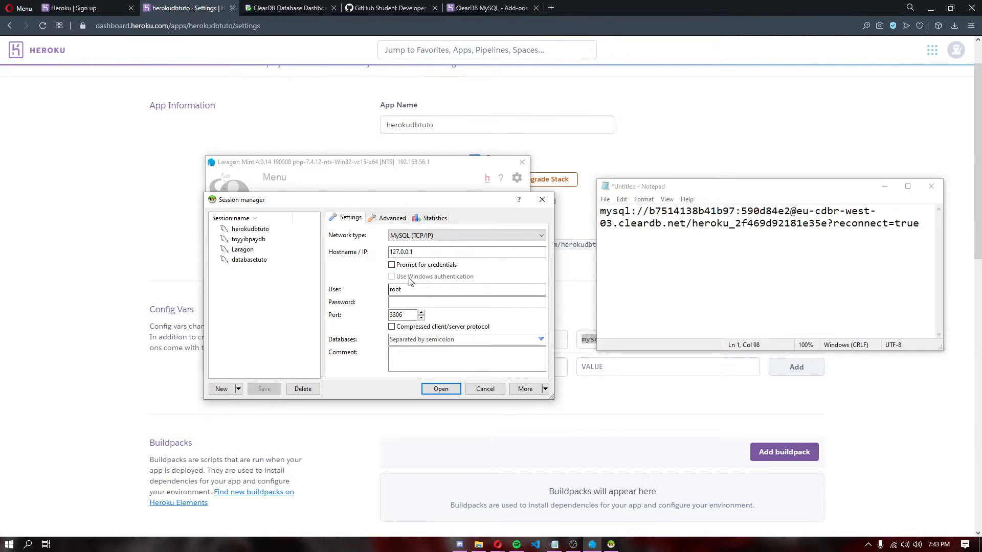
left_click_drag(443, 205, 444, 196)
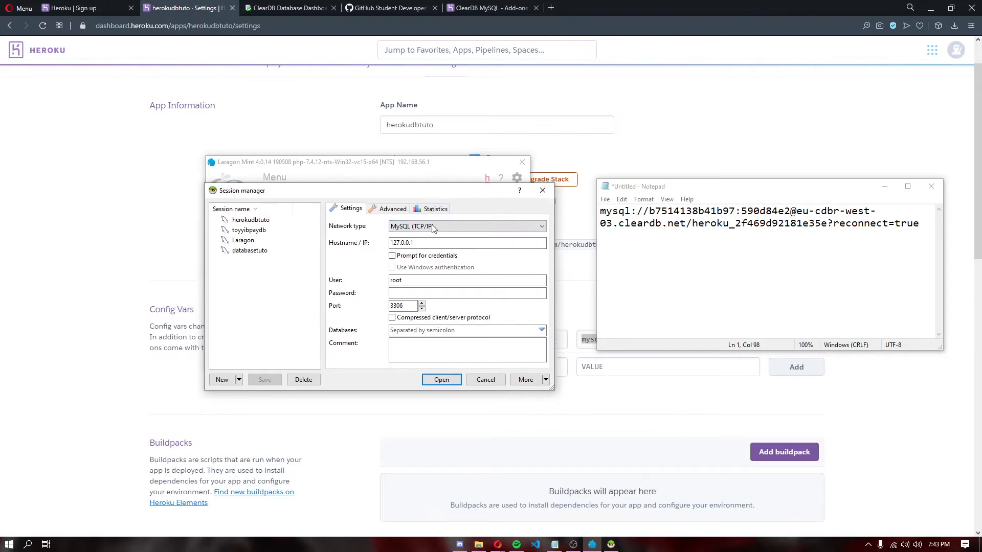
Step: Set the herokudbtuto session's hostname to eu-cdbr-west-03.cleardb.net, copied from the connection string in the note
left_click(412, 252)
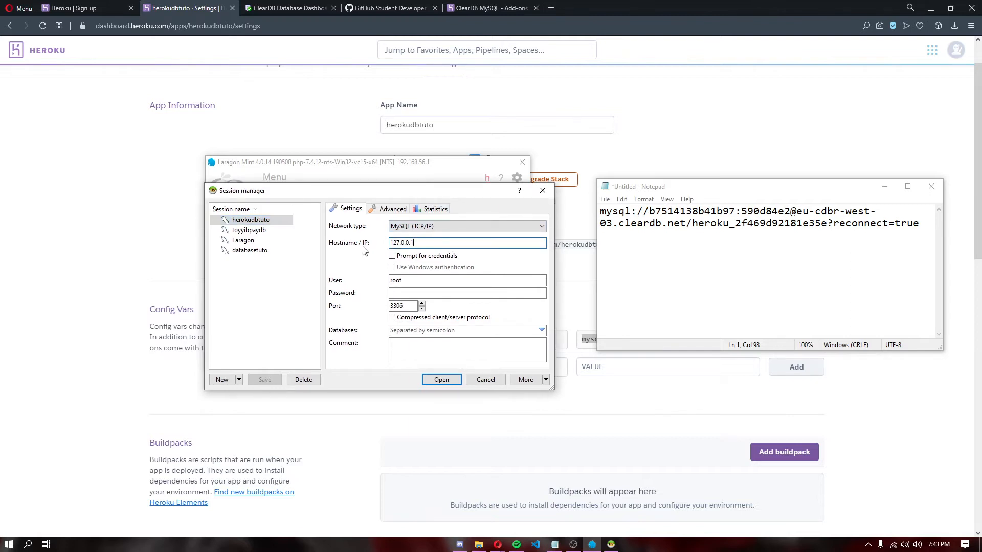
double_click(421, 242)
left_click(763, 307)
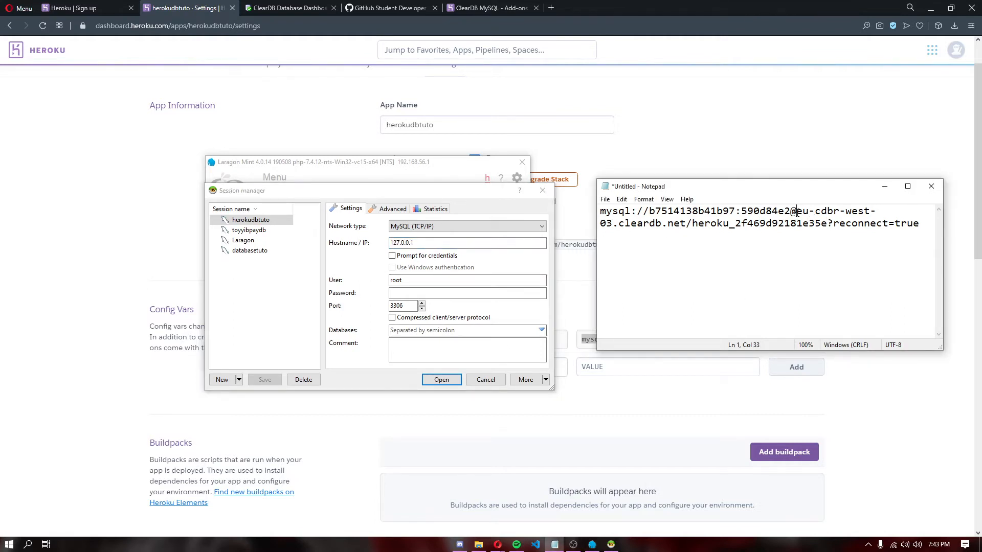
left_click_drag(687, 224, 796, 212)
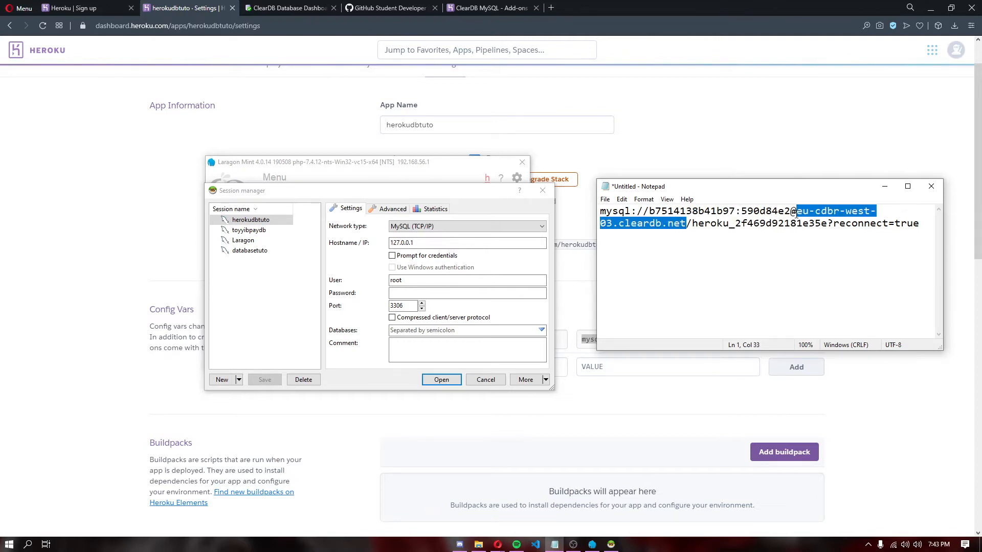
key("ctrl+c")
left_click(397, 243)
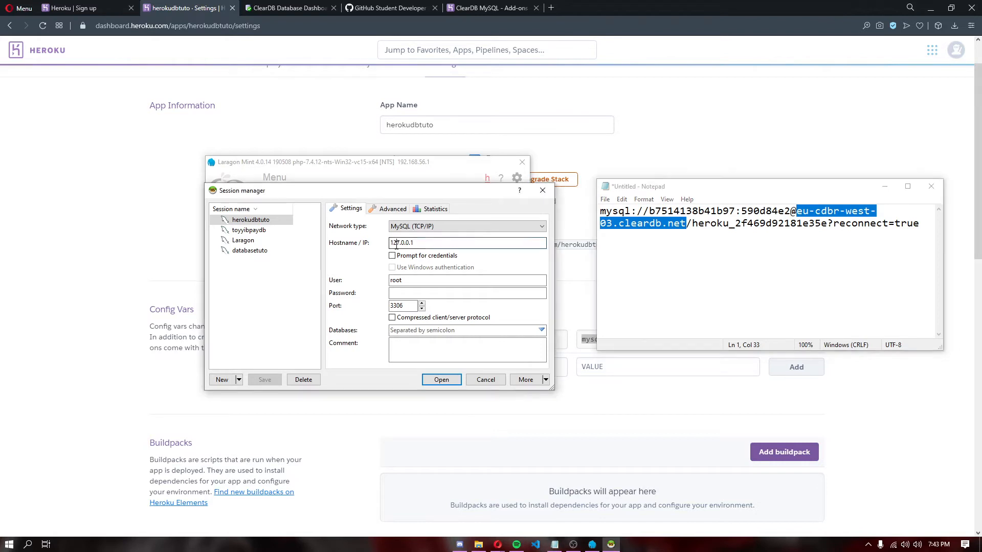
key("ctrl+a")
key("ctrl+v")
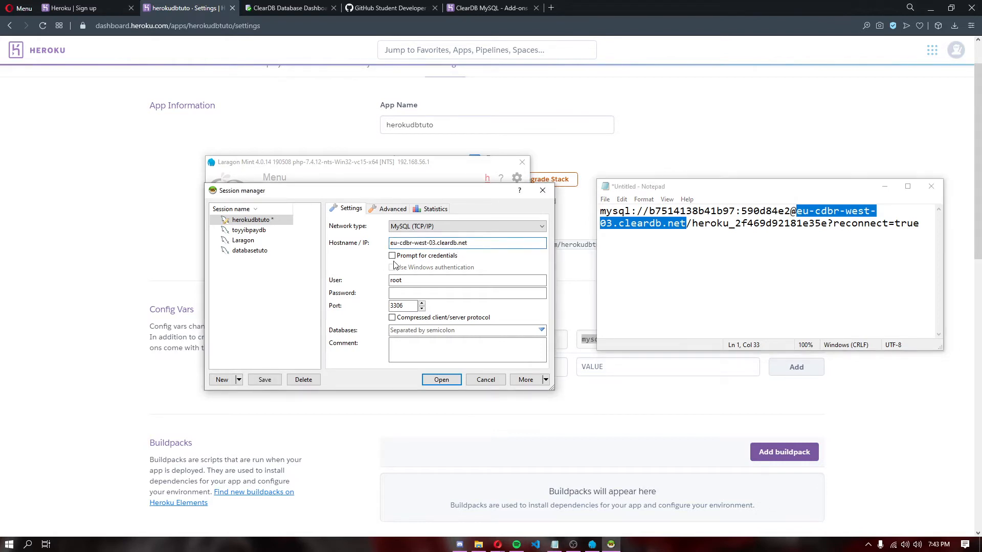
Step: Replace the session's user with the database username copied from the connection string
left_click(747, 280)
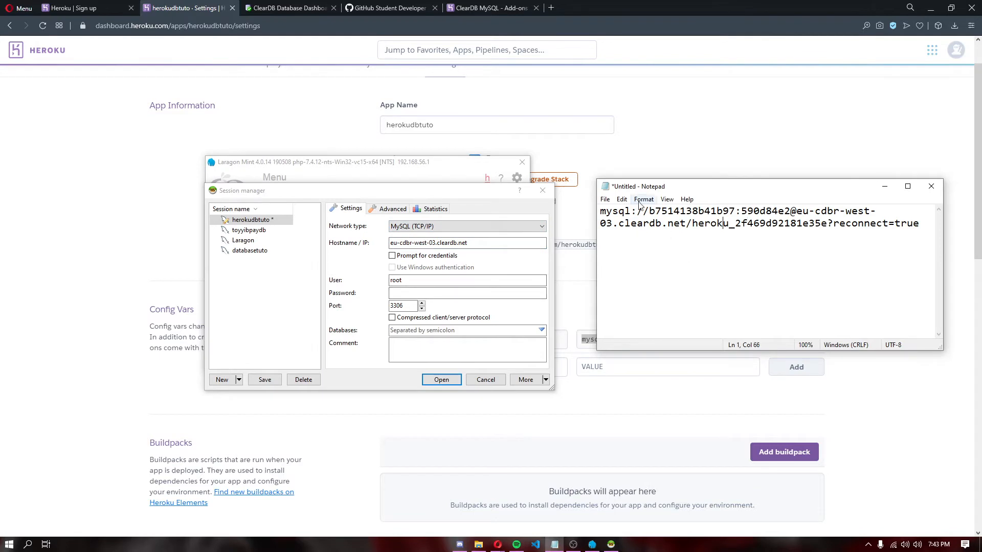
left_click_drag(649, 210, 736, 210)
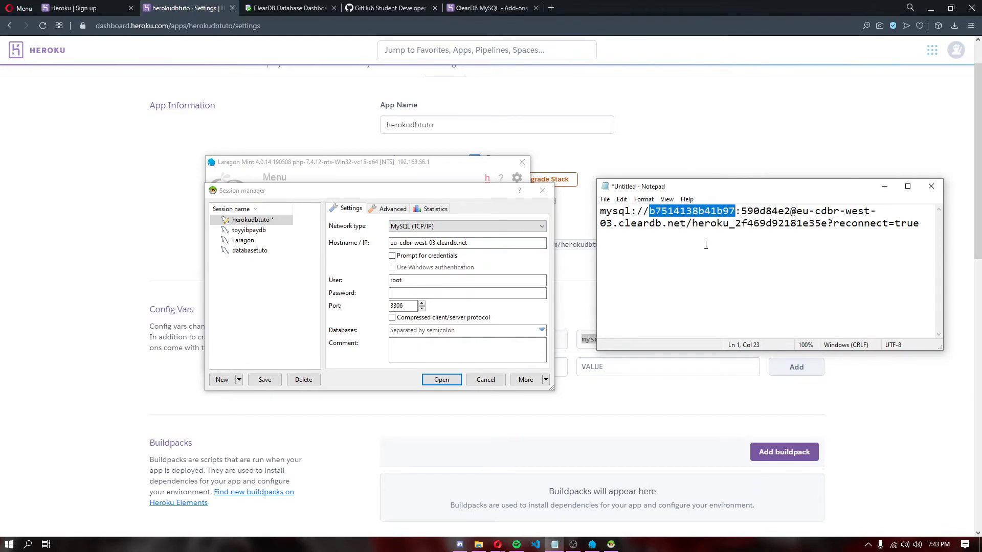
double_click(409, 280)
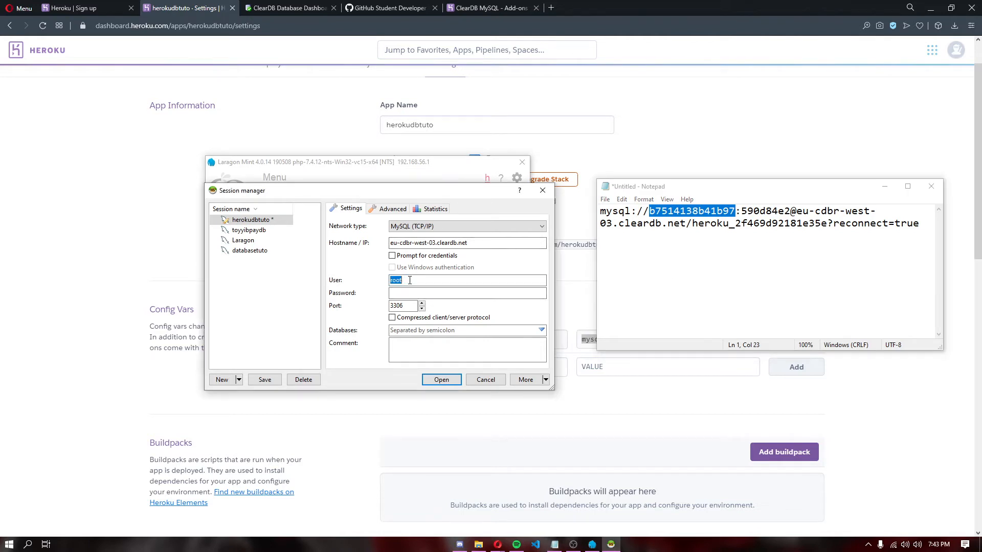
key("ctrl+v")
Step: Paste the database password from the connection string into the session's password field and save the session
left_click(774, 265)
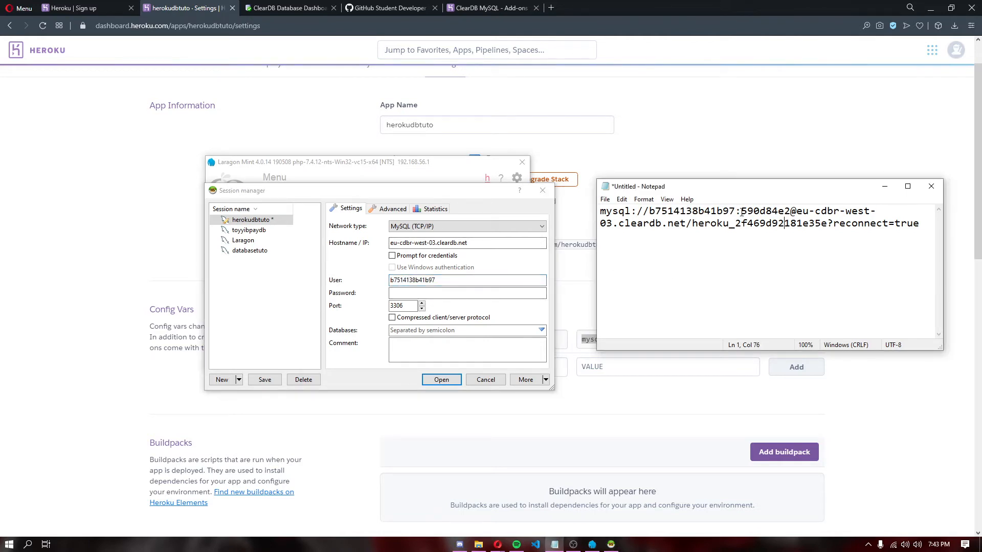
left_click_drag(740, 212, 793, 212)
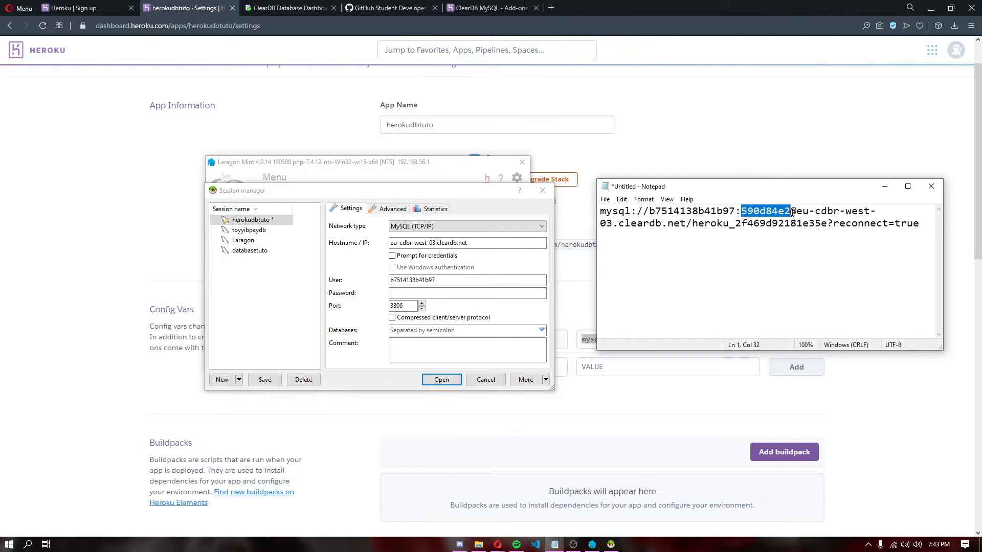
key("ctrl+c")
left_click(417, 293)
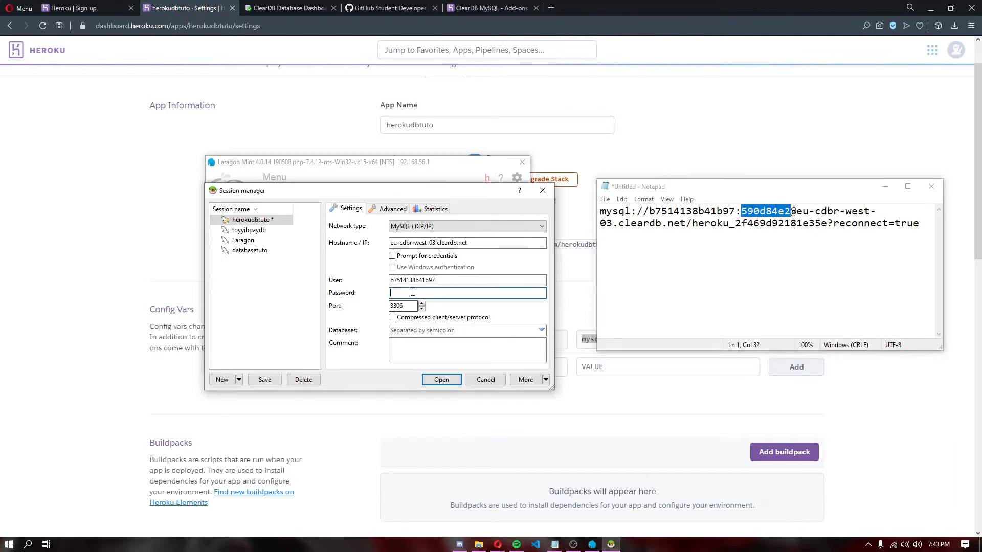
key("ctrl+v")
left_click(272, 381)
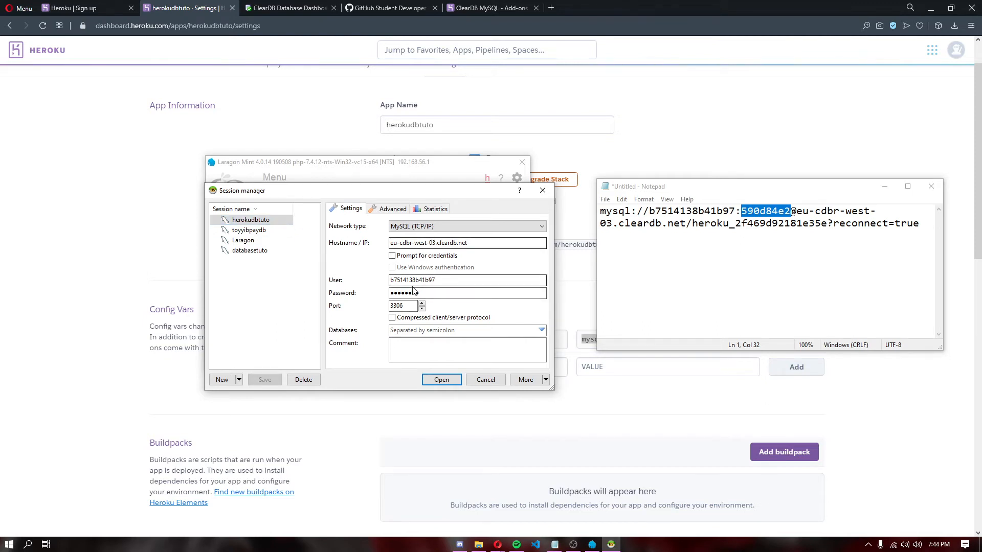
Step: Connect to the herokudbtuto session, reposition the HeidiSQL window, and select the Heroku database
left_click(442, 380)
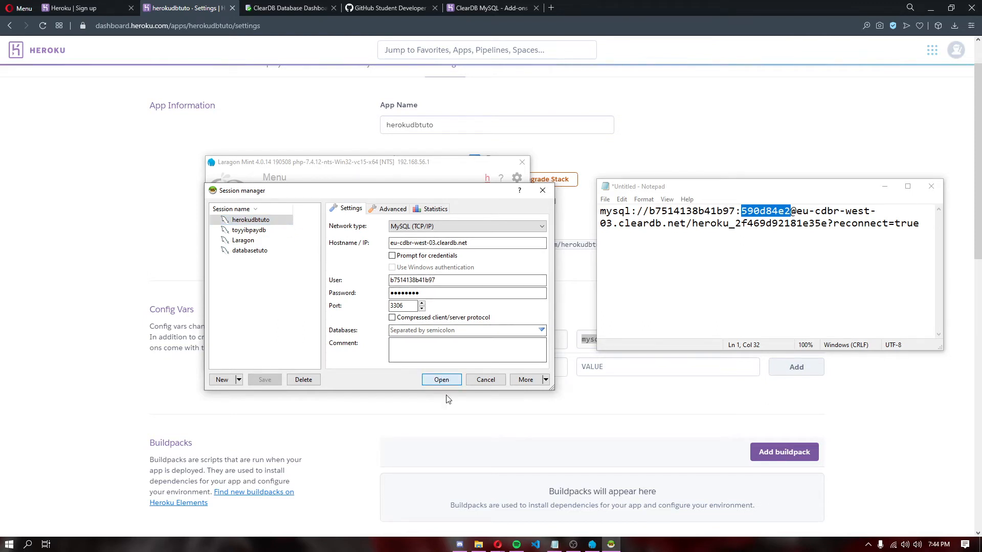
left_click(443, 379)
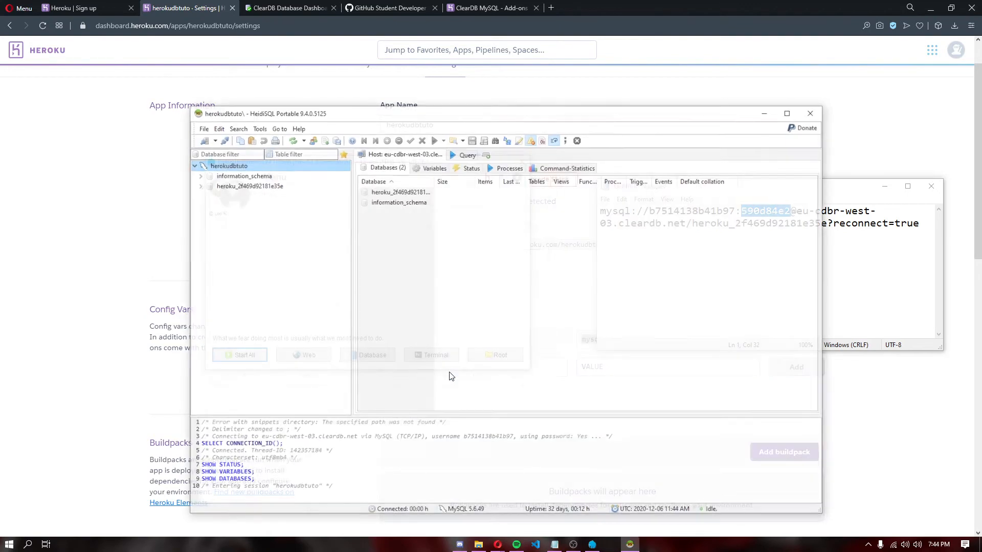
left_click_drag(538, 113, 515, 91)
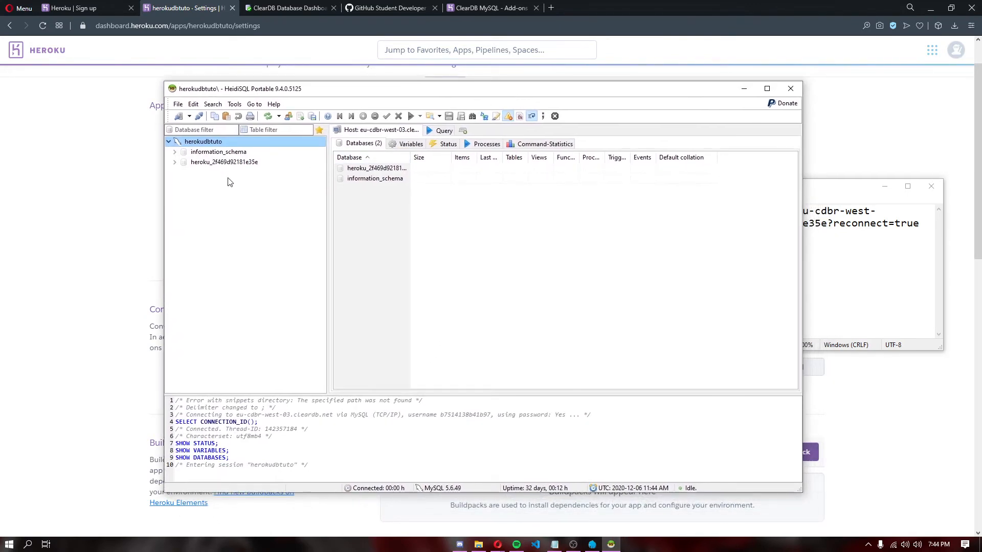
left_click(223, 163)
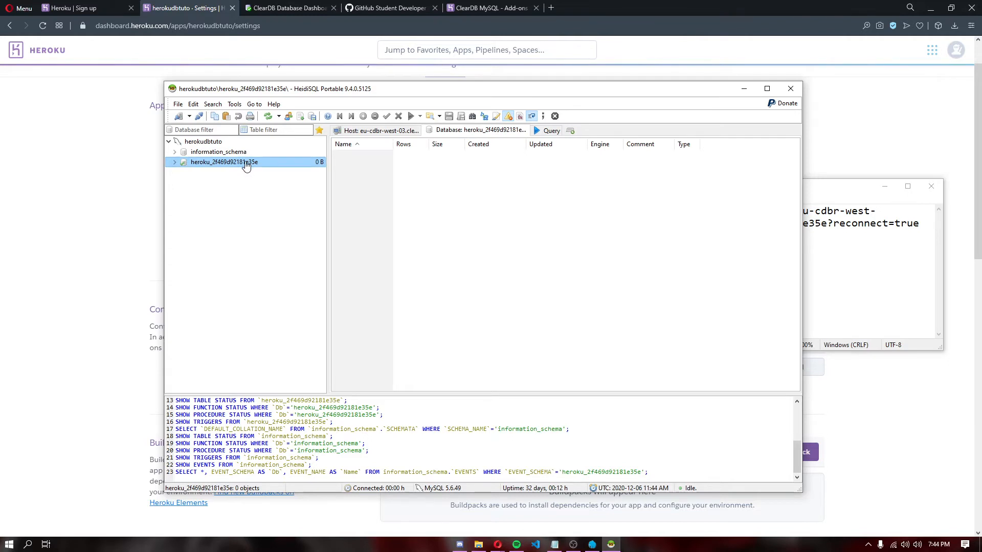
Step: Start a blank new table in the Heroku database and return to the database's object list
right_click(356, 175)
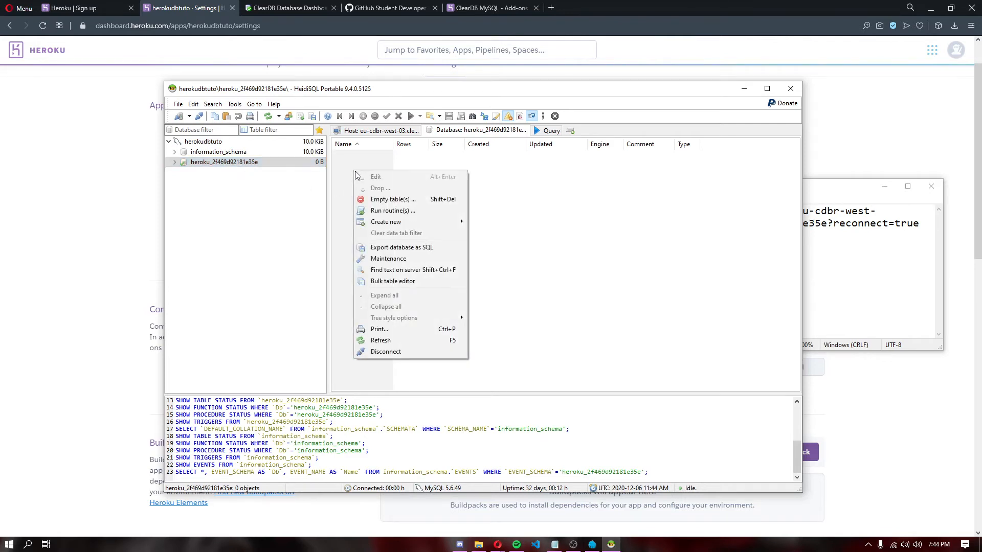
mouse_move(404, 222)
left_click(484, 233)
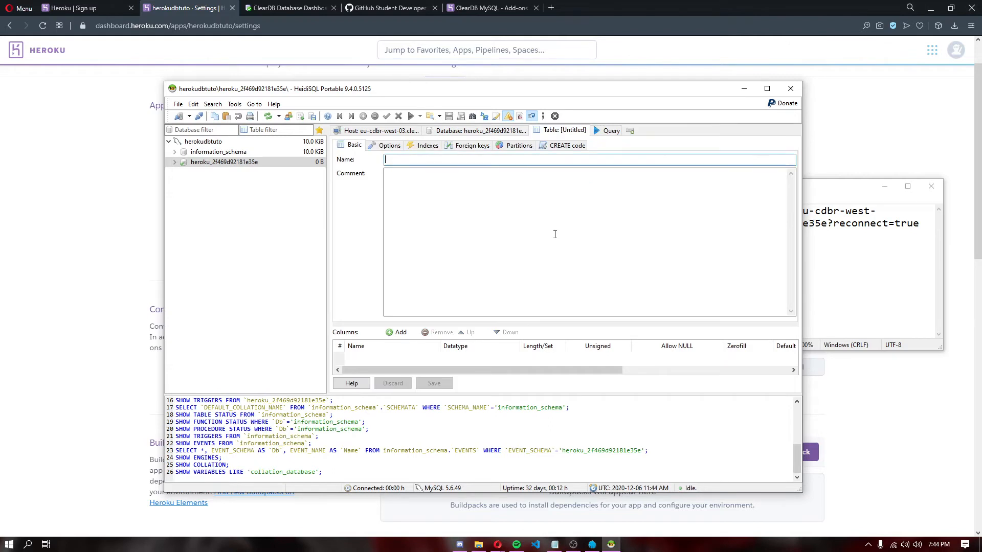
left_click(489, 131)
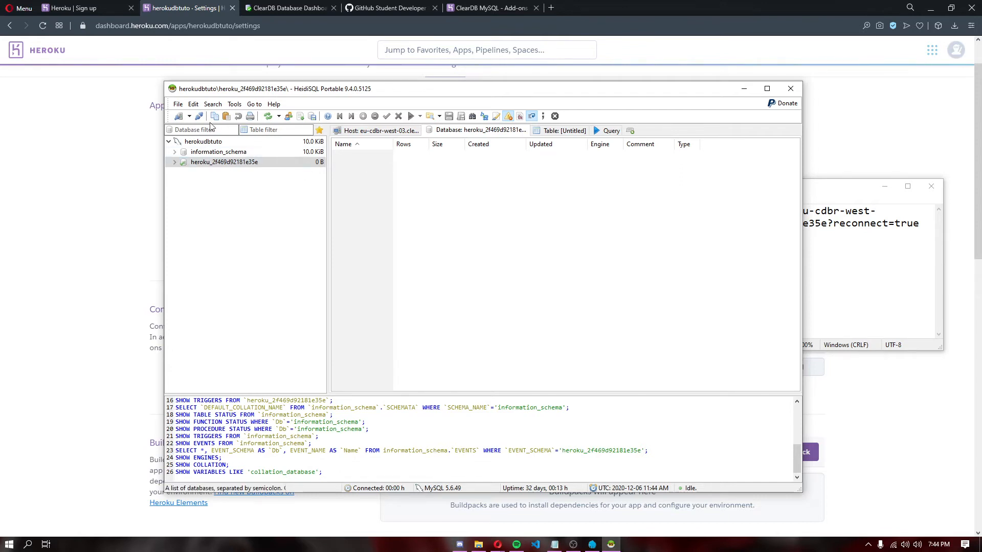
left_click(210, 162)
right_click(216, 167)
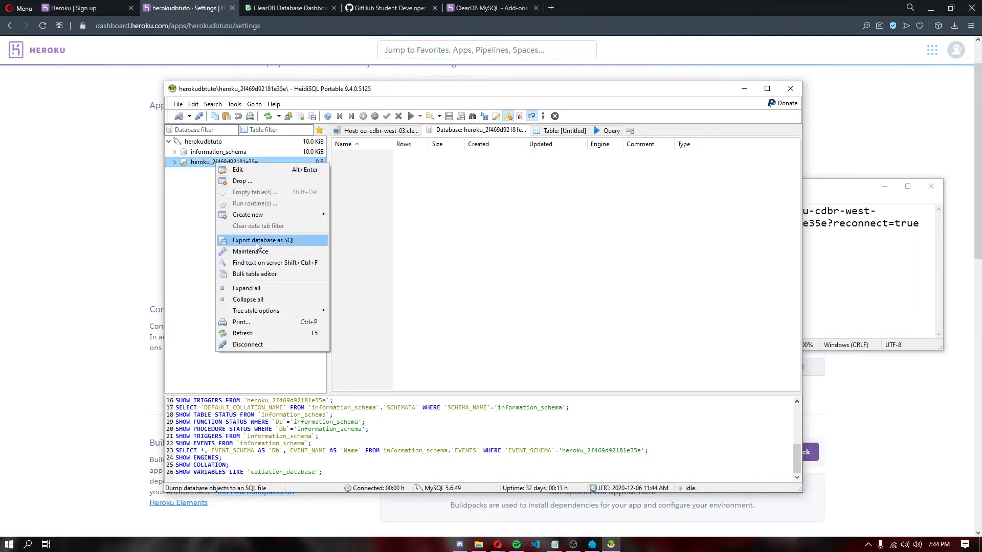
left_click(358, 229)
Step: Load the toyyibpaydb SQL file from the Database folder into the query editor
left_click(603, 131)
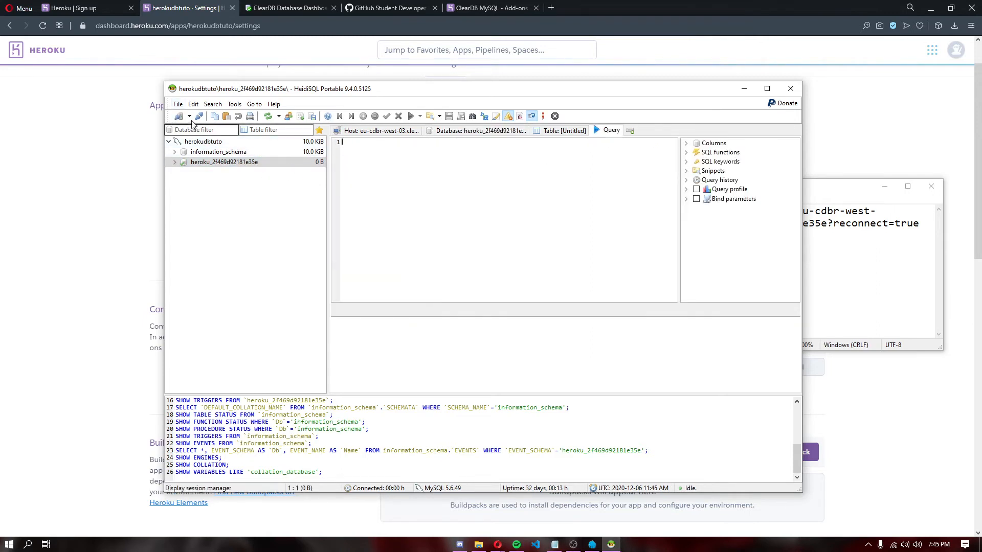
left_click(178, 104)
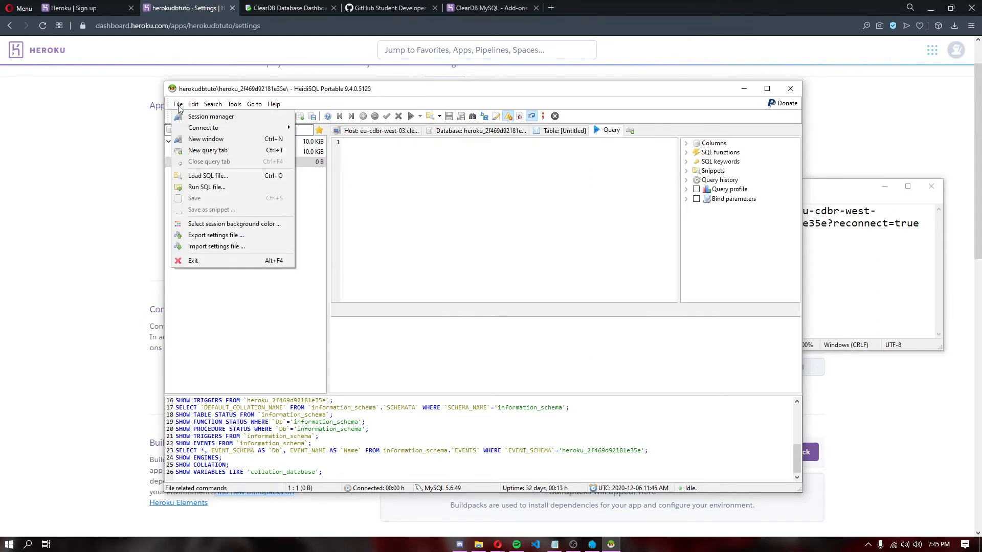
left_click(216, 177)
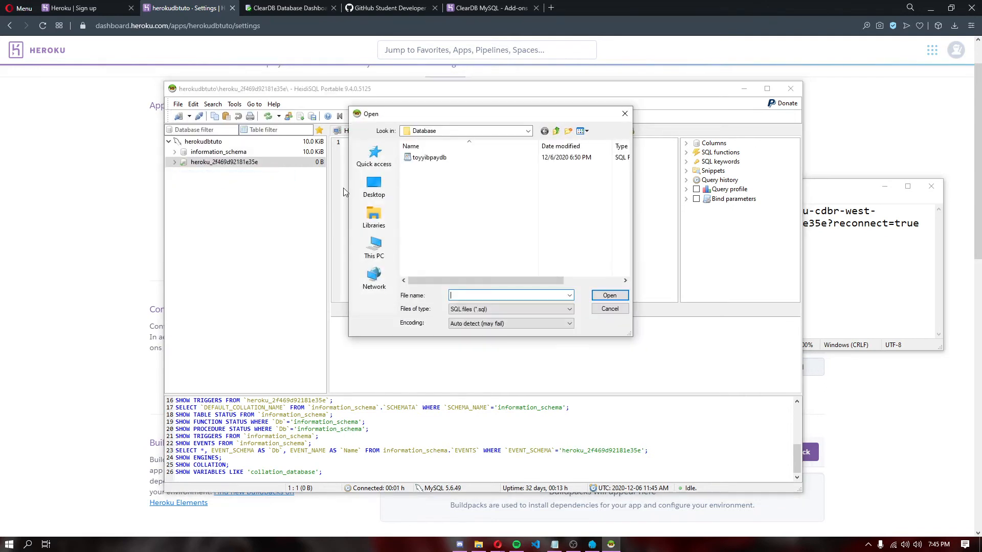
left_click(431, 161)
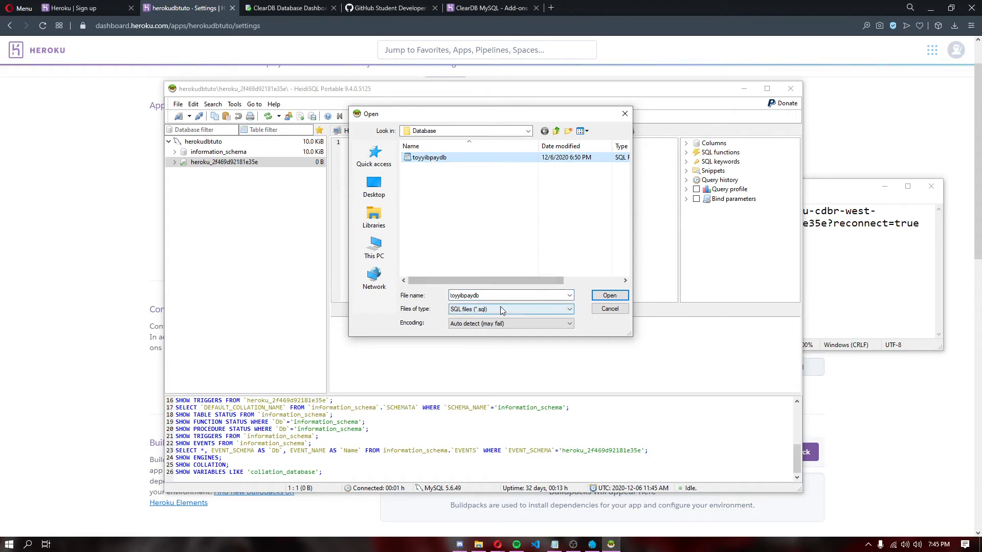
left_click(606, 295)
scroll(441, 218, "down", 1)
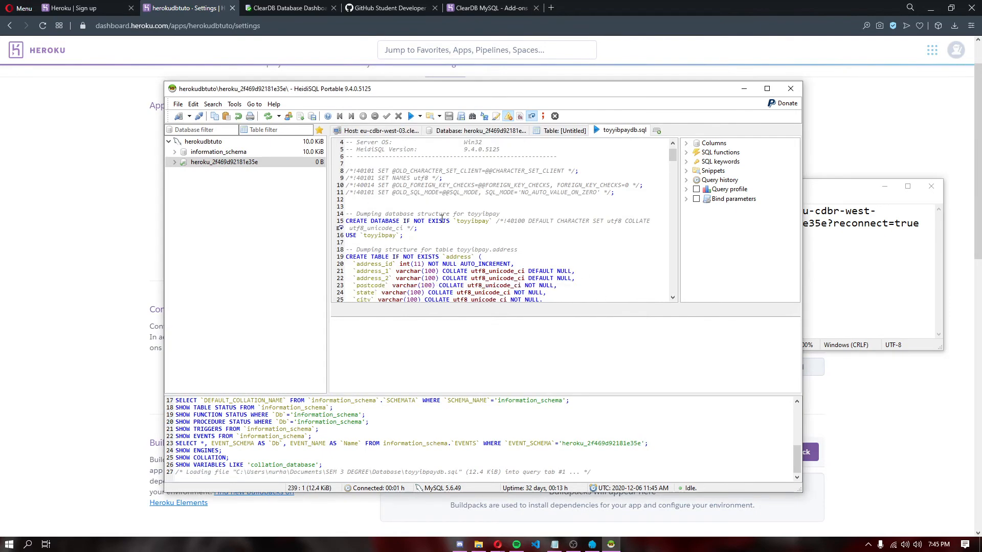
Step: Try to run the loaded toyyibpaydb script on the Heroku database and dismiss the resulting dialog
left_click(438, 237)
left_click(433, 242)
left_click(411, 116)
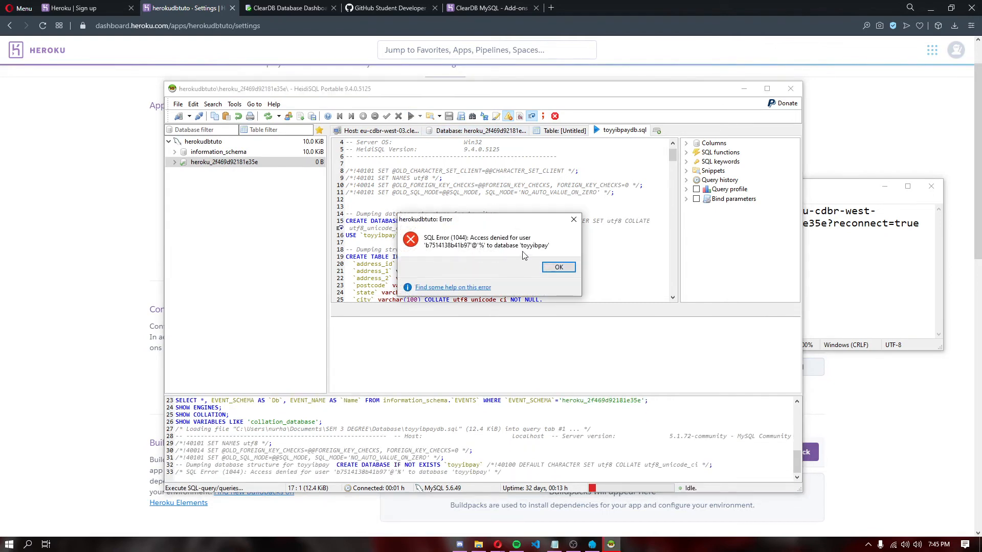
left_click(562, 268)
Step: Delete the CREATE DATABASE and USE toyyibpay statements from the toyyibpaydb script
left_click(424, 238)
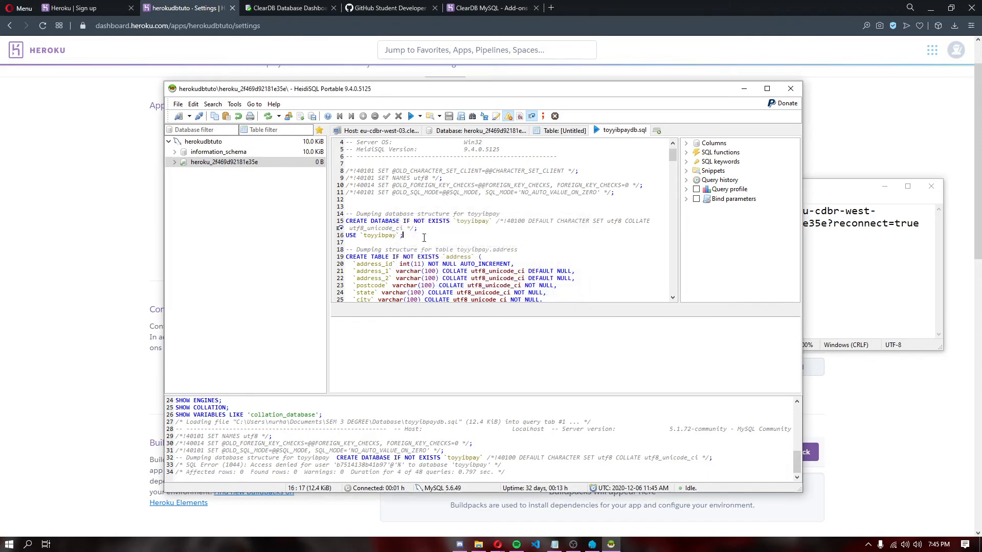
double_click(473, 220)
left_click(427, 235)
scroll(404, 243, "down", 1)
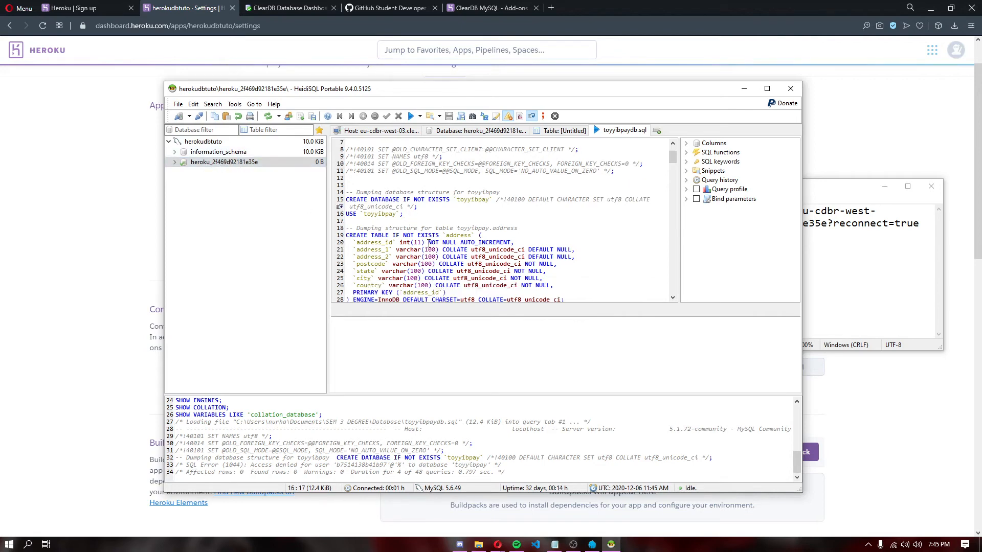
scroll(396, 238, "up", 1)
left_click_drag(404, 236, 338, 223)
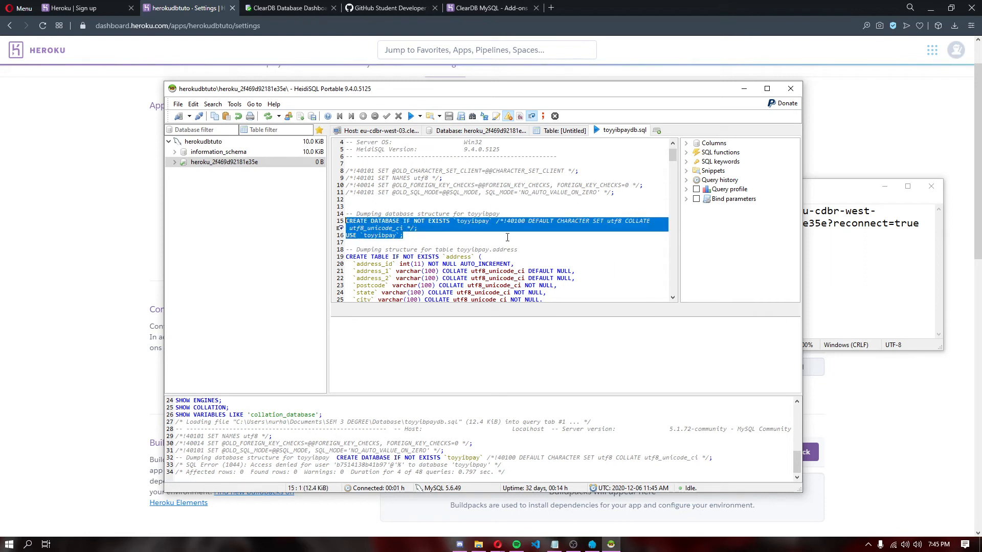
key("Delete")
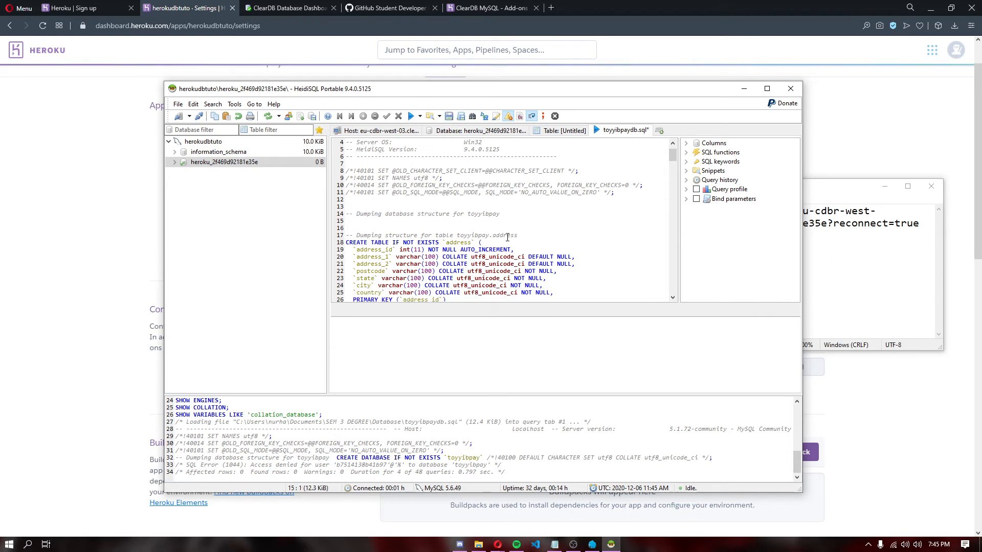
Step: Run the edited toyyibpaydb script on the Heroku database and close the completion dialog
left_click(411, 117)
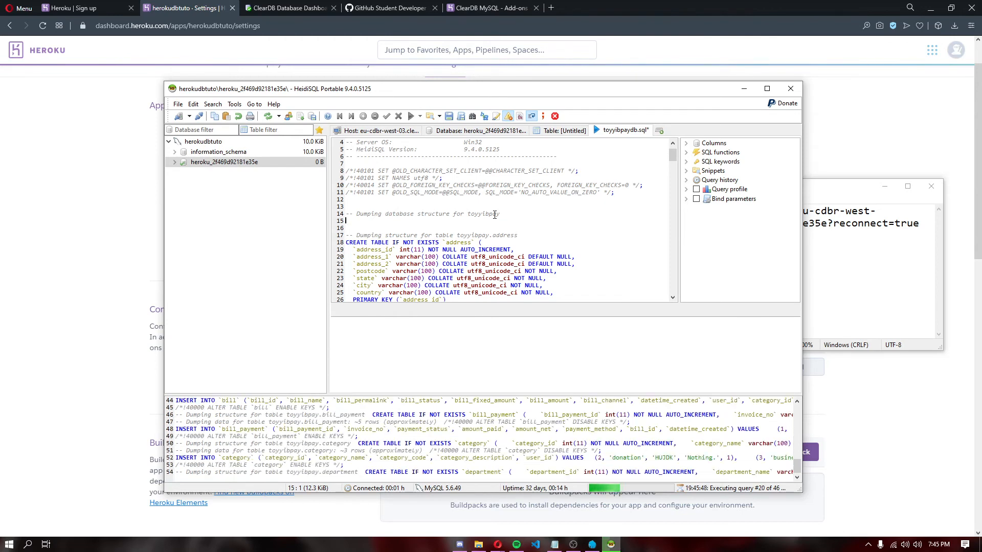
left_click(558, 288)
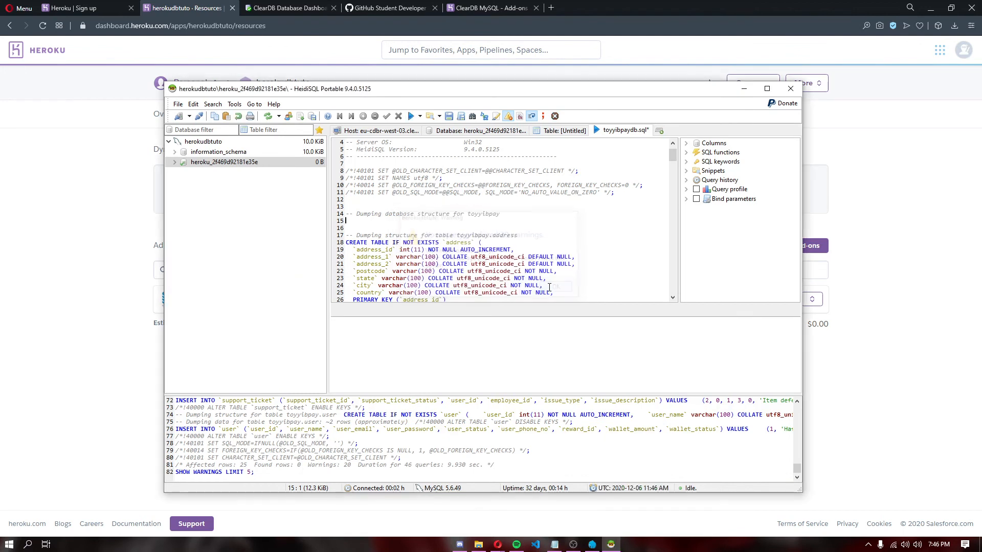
left_click_drag(536, 305, 536, 306)
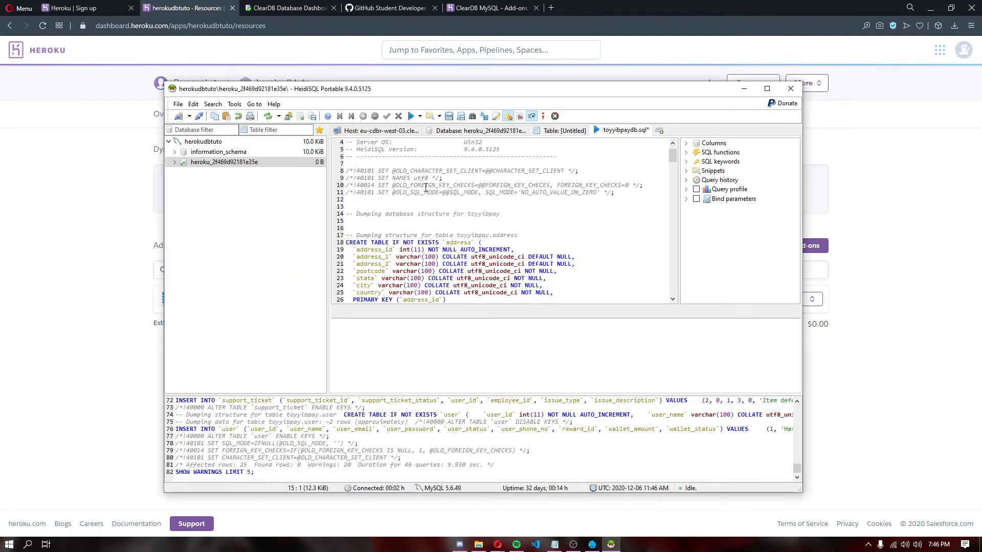
Step: Show the Heroku database's object list, enlarge the SQL log area, and refresh the list
left_click(473, 131)
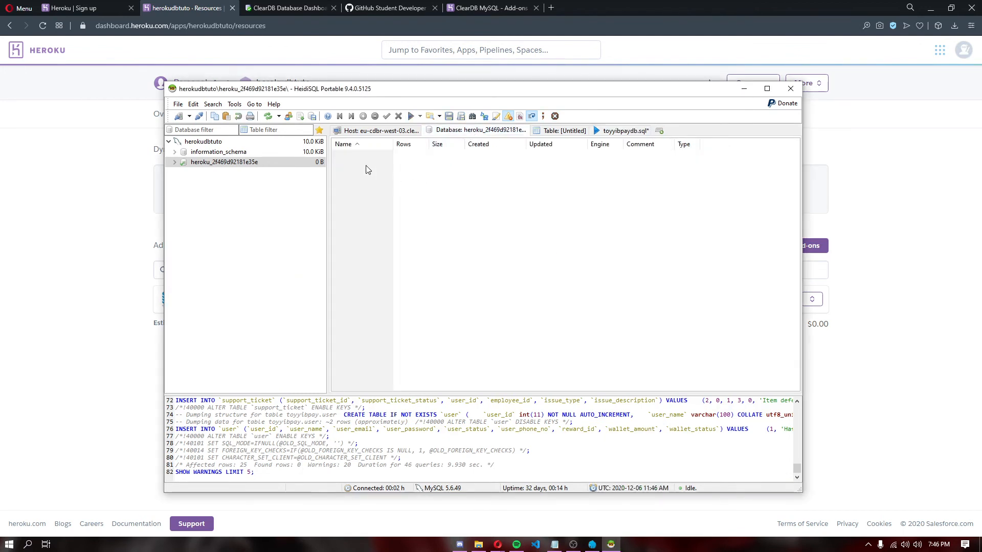
left_click_drag(380, 394, 393, 357)
right_click(351, 171)
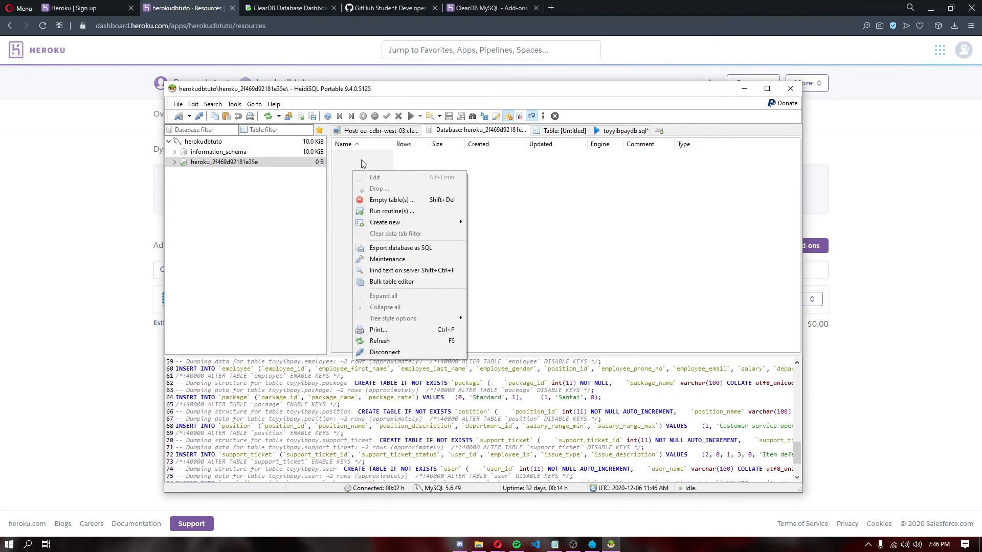
left_click(394, 340)
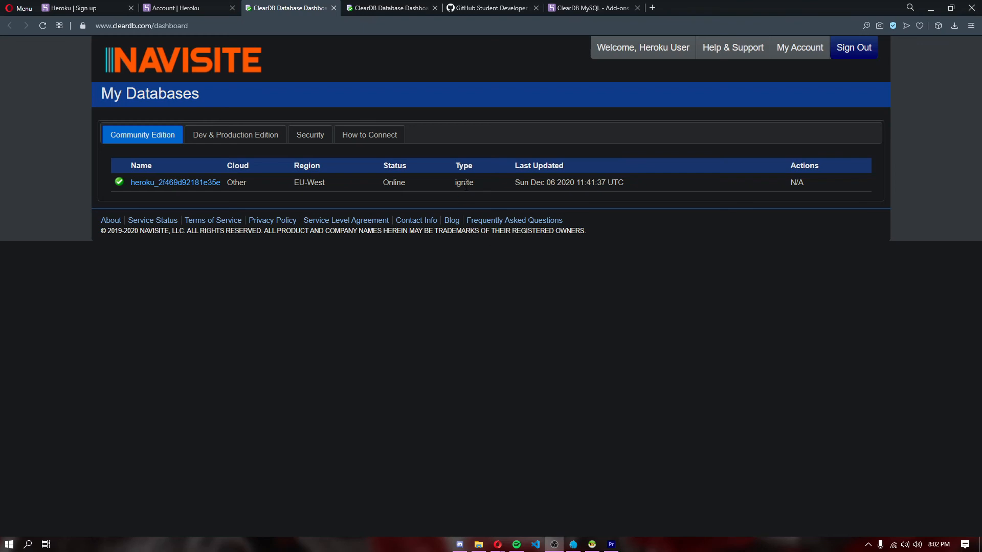
Step: Switch to HeidiSQL to review the imported tables in the Heroku database, and return to the browser
left_click(592, 544)
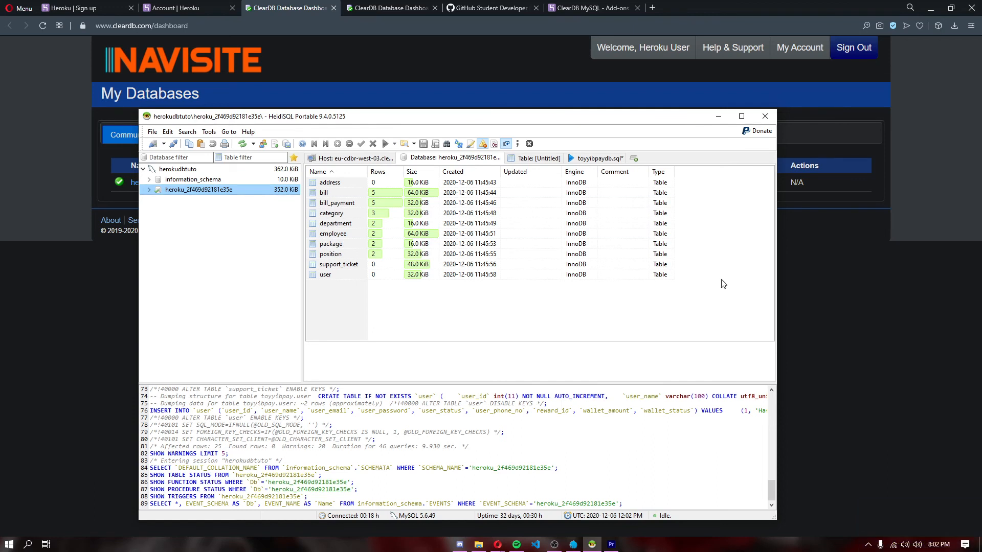
key("alt+Tab")
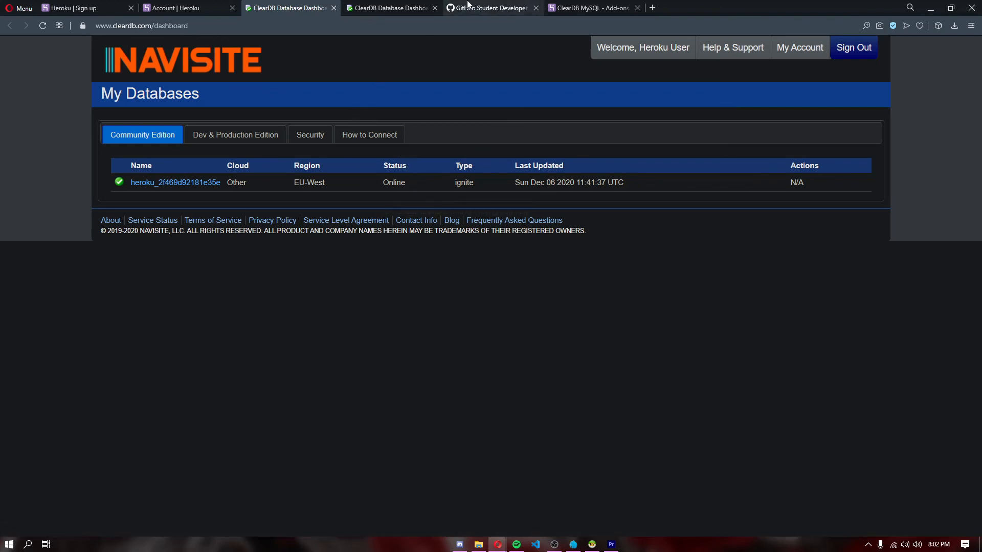
Step: Examine the GitHub Student Developer Pack offers, including the Heroku benefit, and return to the ClearDB dashboard
left_click_drag(491, 8, 373, 6)
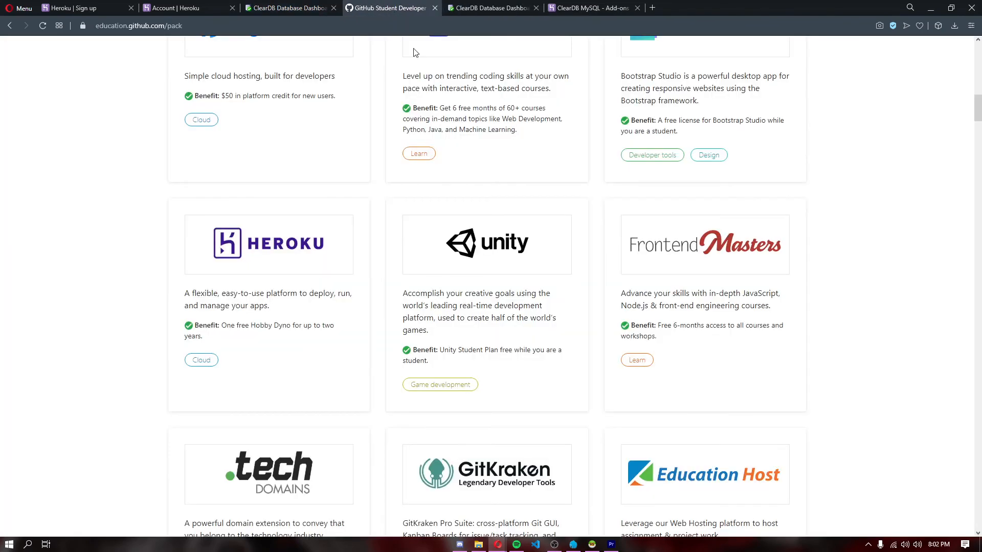
scroll(400, 180, "up", 15)
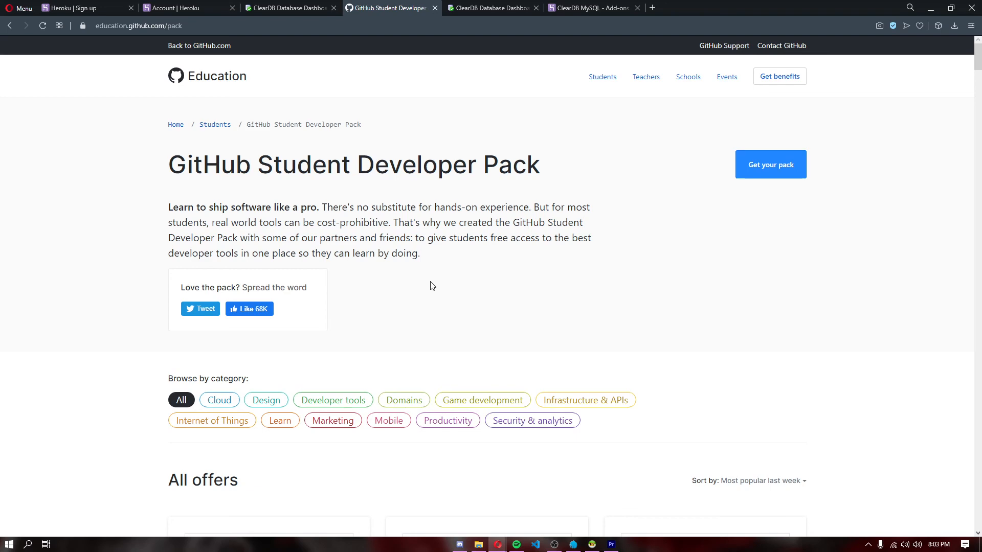
scroll(432, 286, "down", 5)
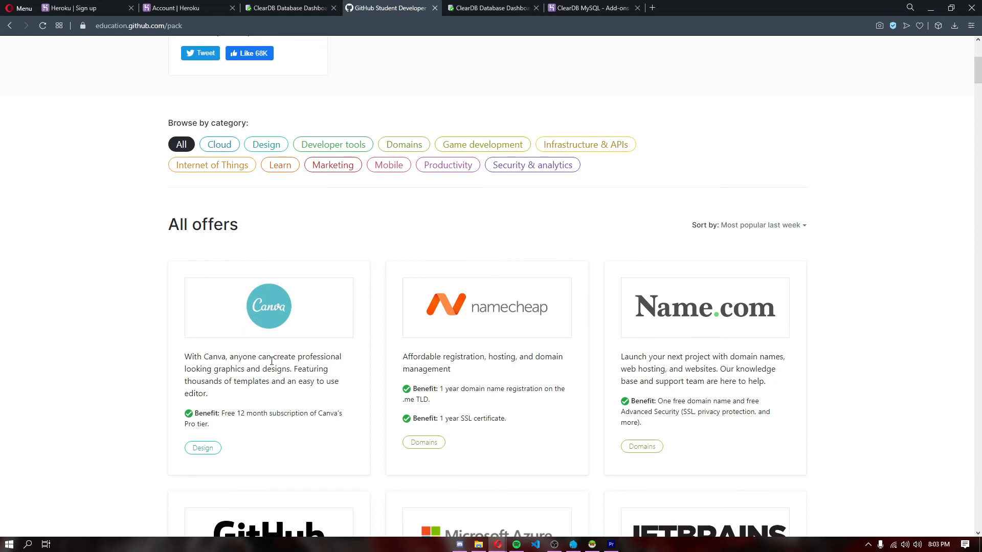
scroll(267, 270, "down", 1)
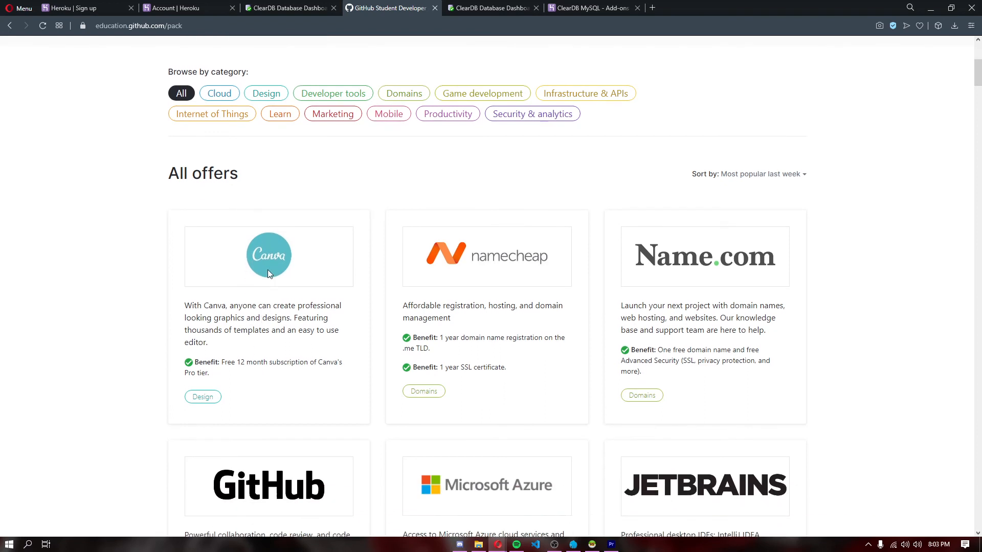
scroll(268, 269, "down", 1)
scroll(753, 298, "down", 1)
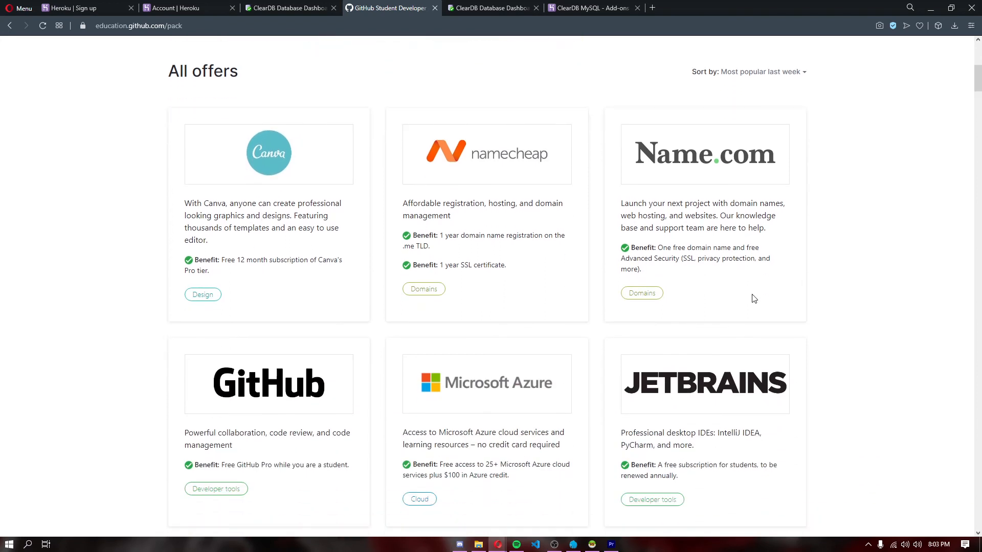
scroll(753, 299, "down", 9)
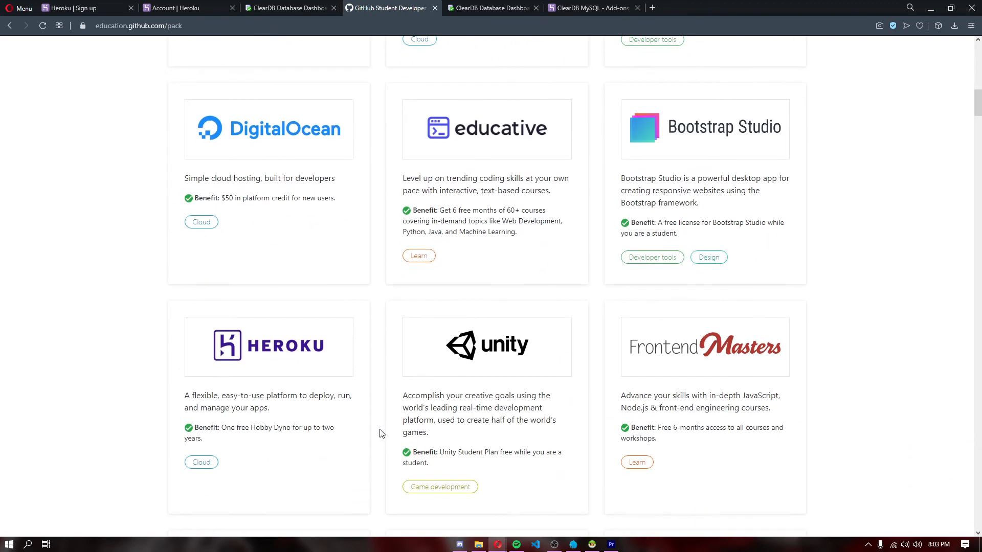
scroll(306, 377, "down", 1)
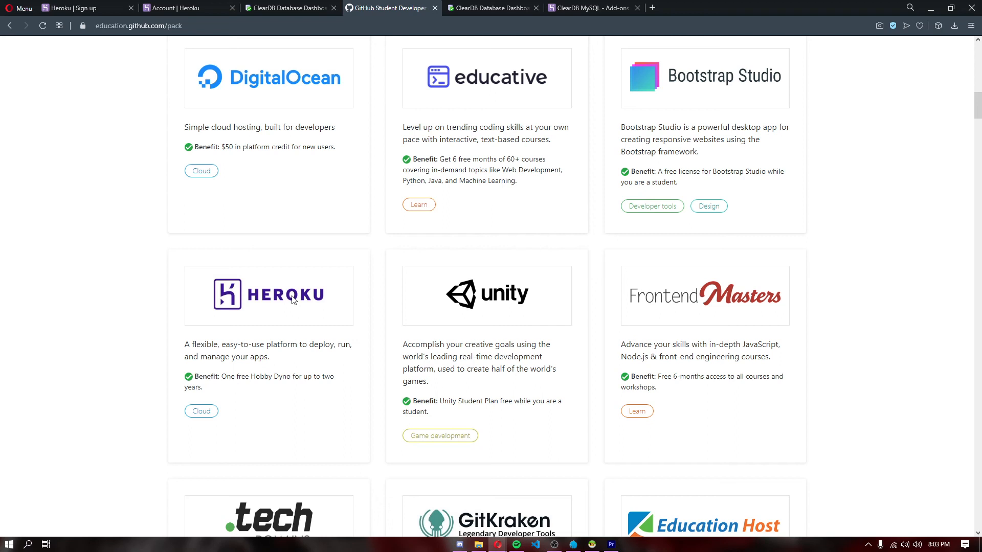
left_click(475, 7)
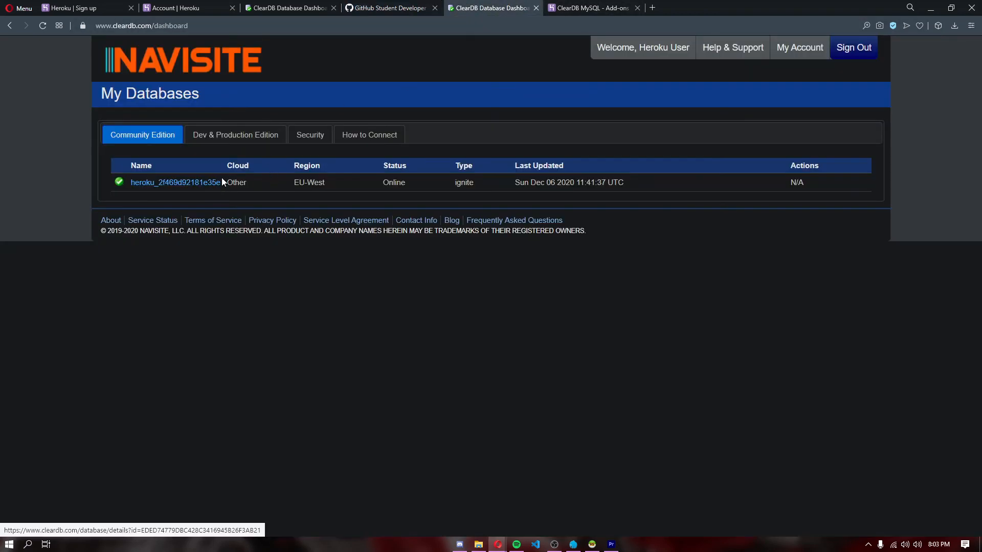